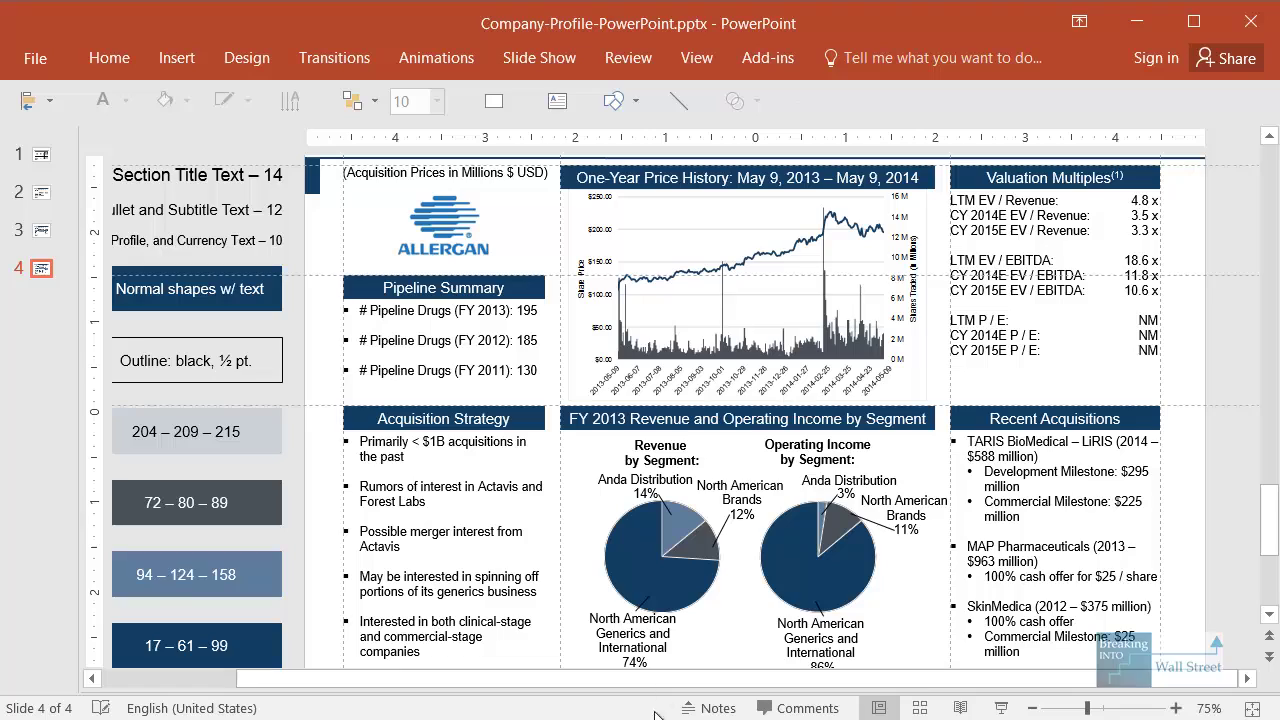
Step: Review slides 3, 4, 2 and 1 of the Quadrant-Profiles-After example deck, then close it
left_click(41, 230)
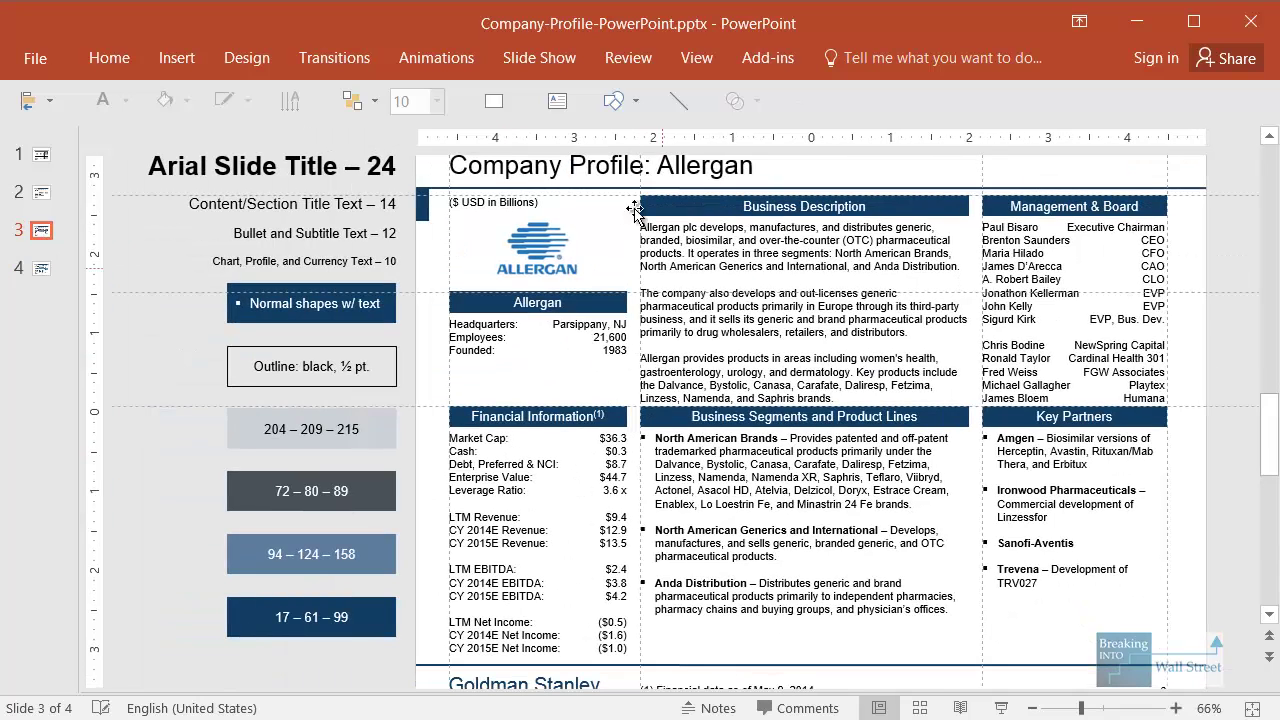
left_click(42, 270)
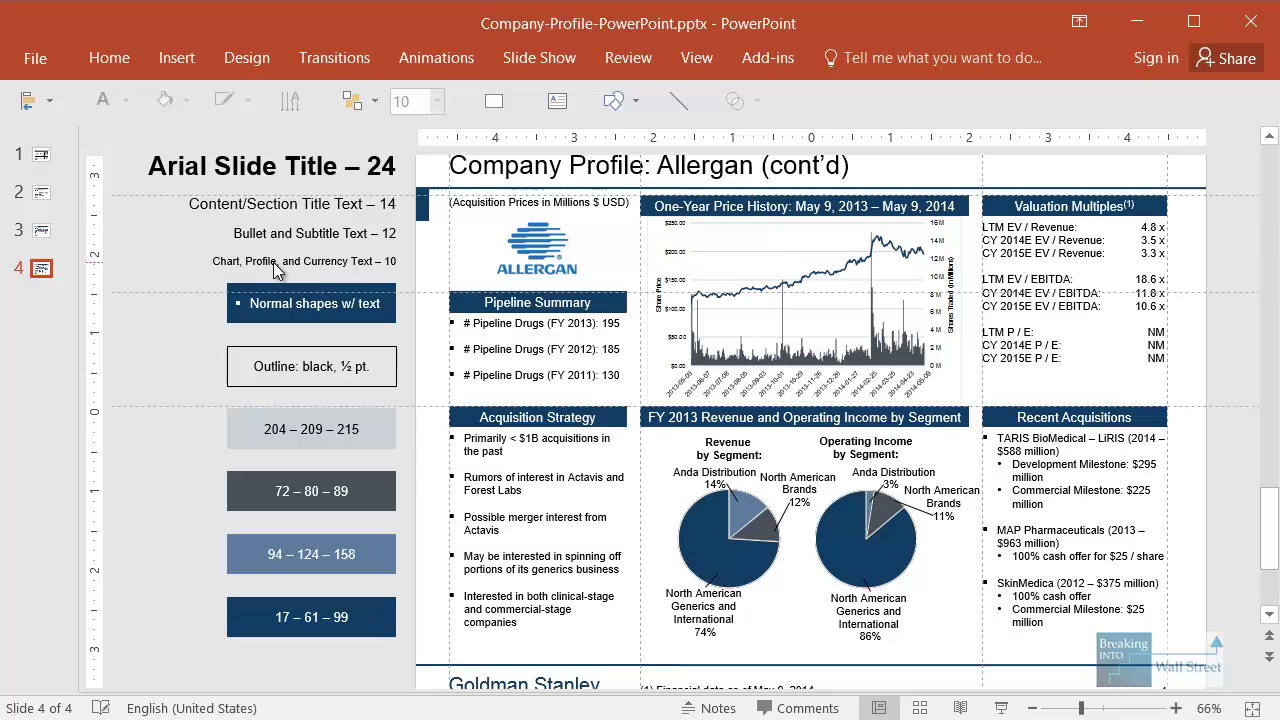
left_click(42, 200)
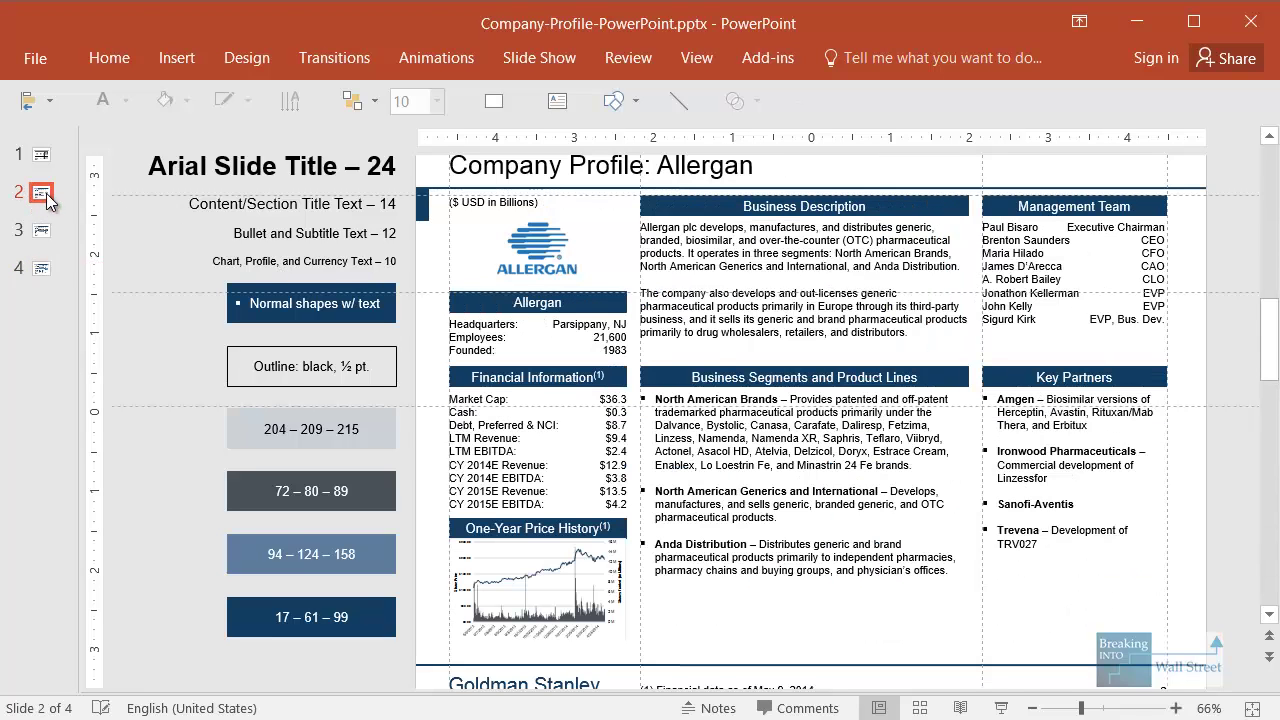
scroll(716, 364, "up", 1)
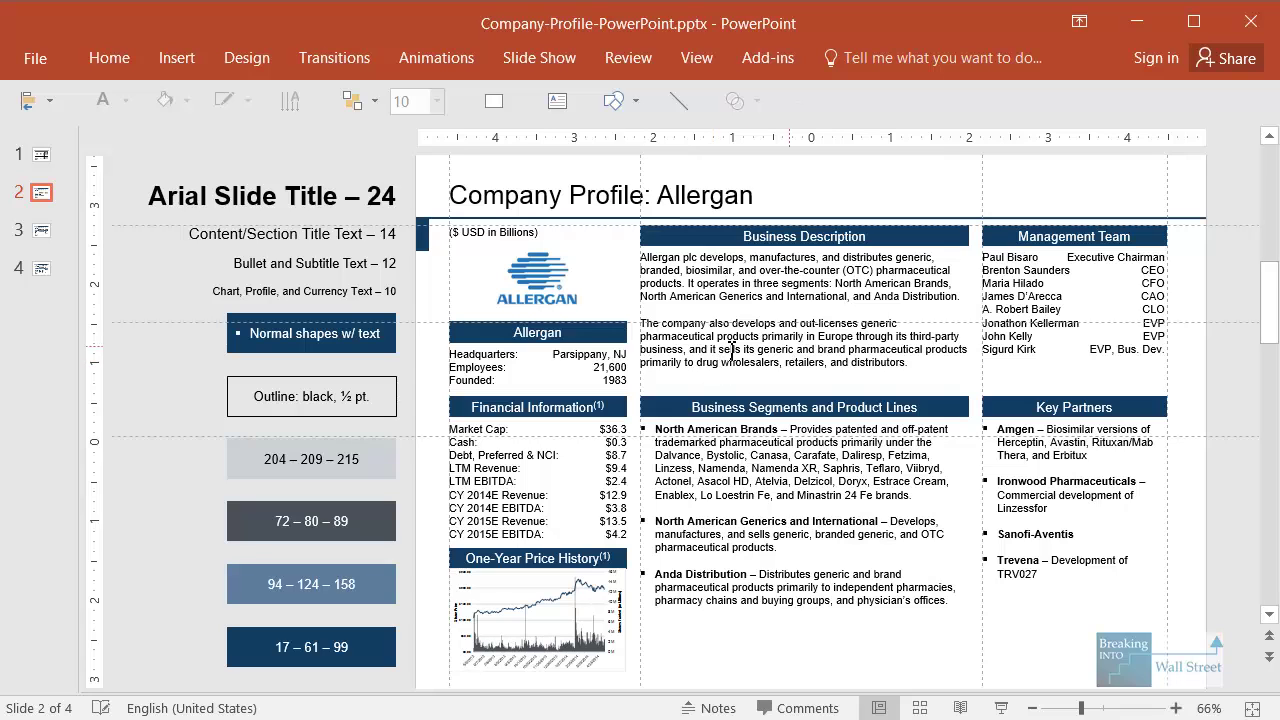
left_click(38, 158)
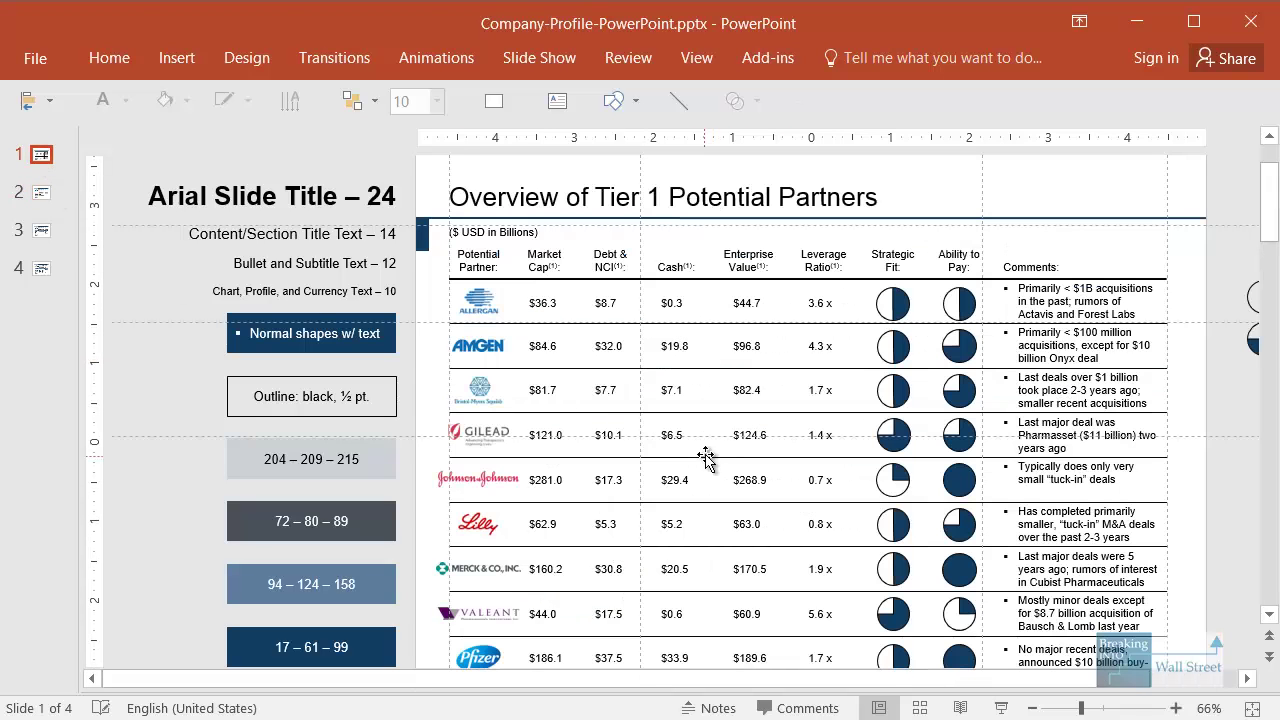
scroll(707, 440, "down", 1)
scroll(603, 355, "up", 1, "ctrl")
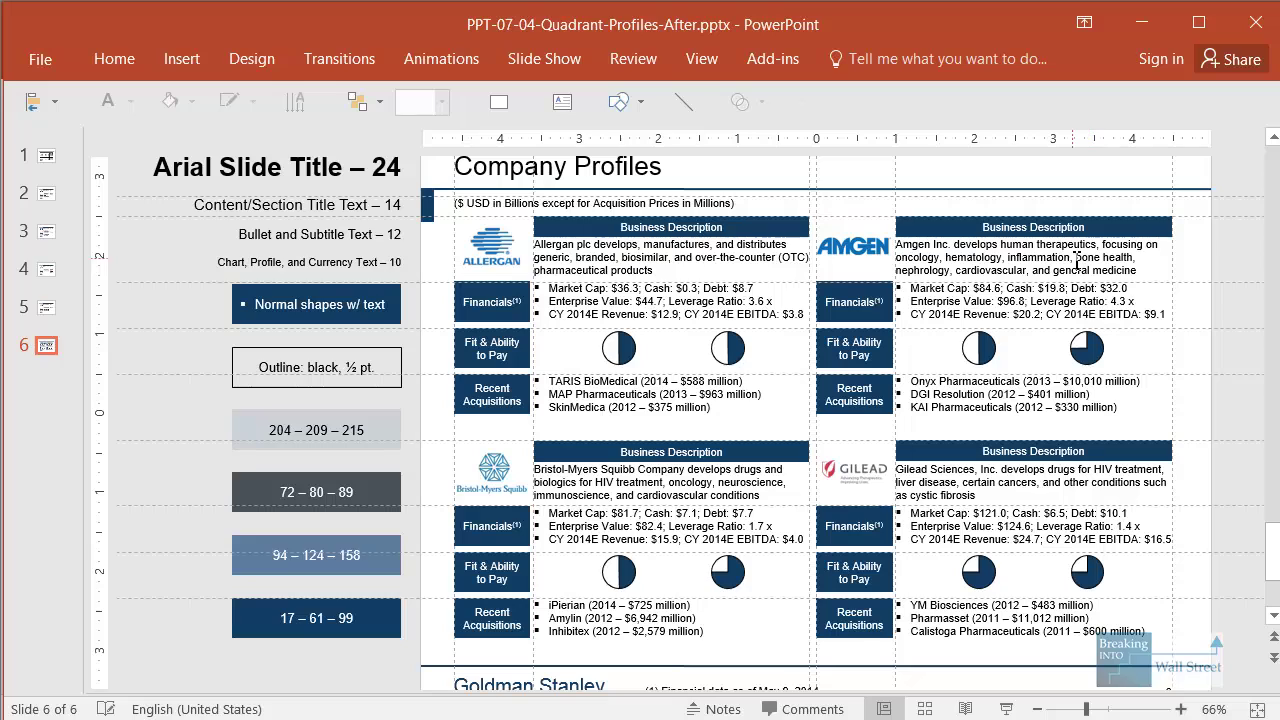
left_click(1255, 43)
Step: Close the extra example deck and advance the notes slide show past its intro slide
left_click(1250, 20)
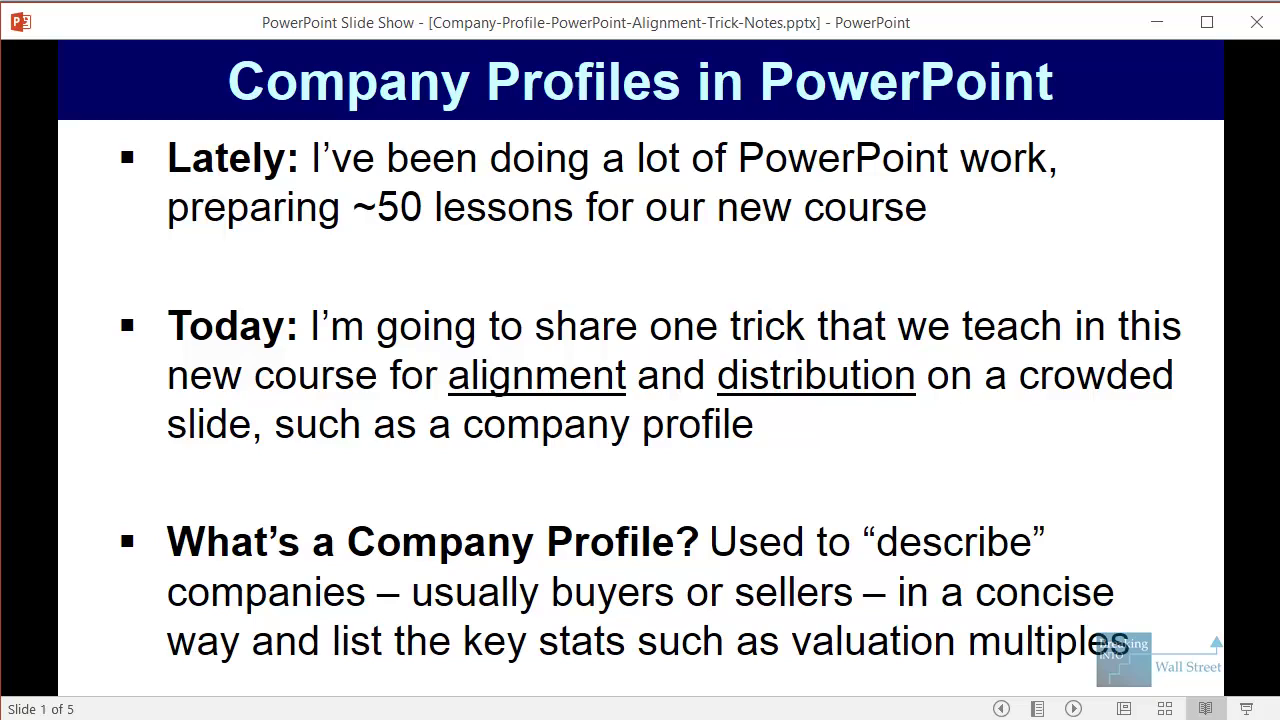
key("Right")
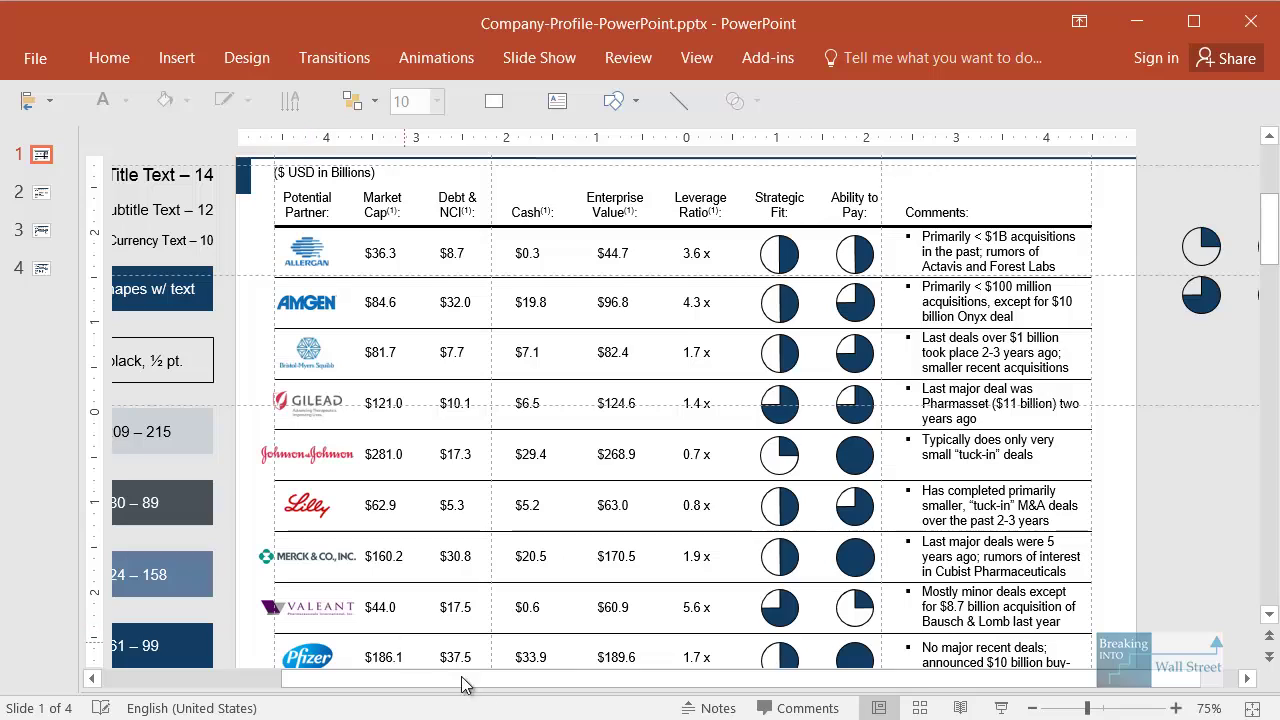
Step: Highlight the Quick Access Toolbar, toggle the ribbon KeyTips on and off, and return to the slide show
left_click_drag(4, 79, 822, 137)
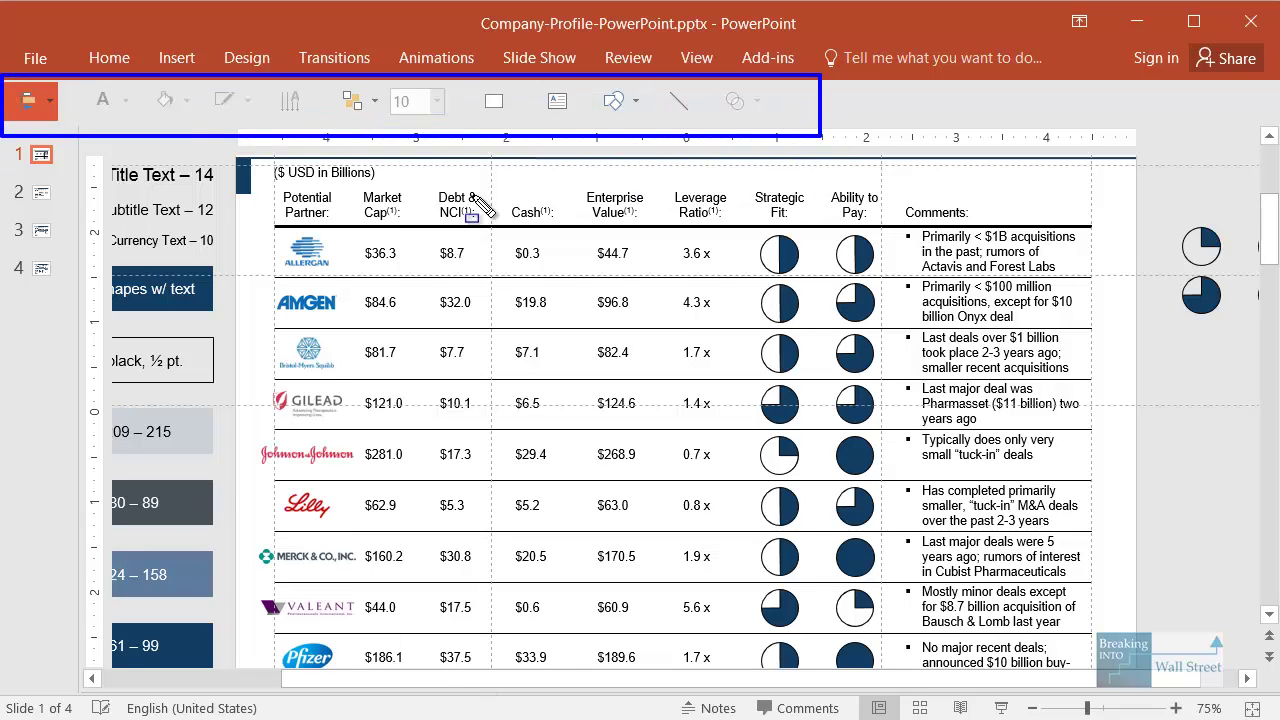
key("Escape")
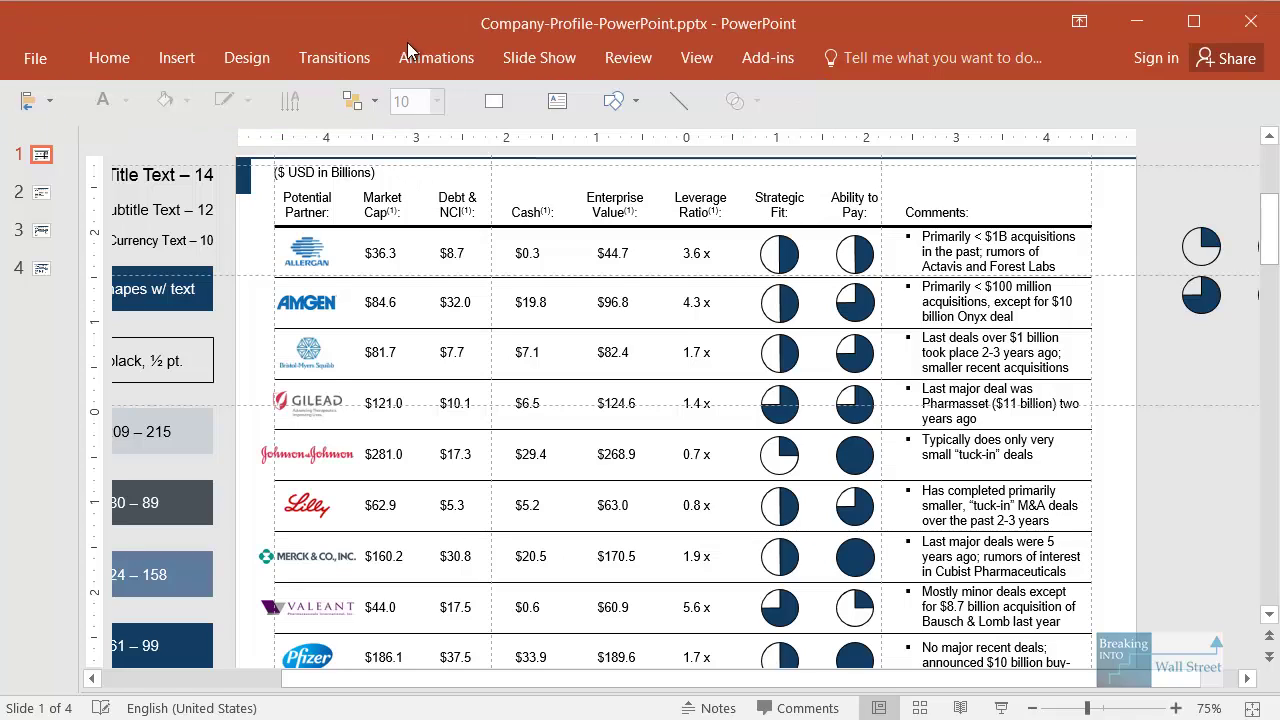
key("alt")
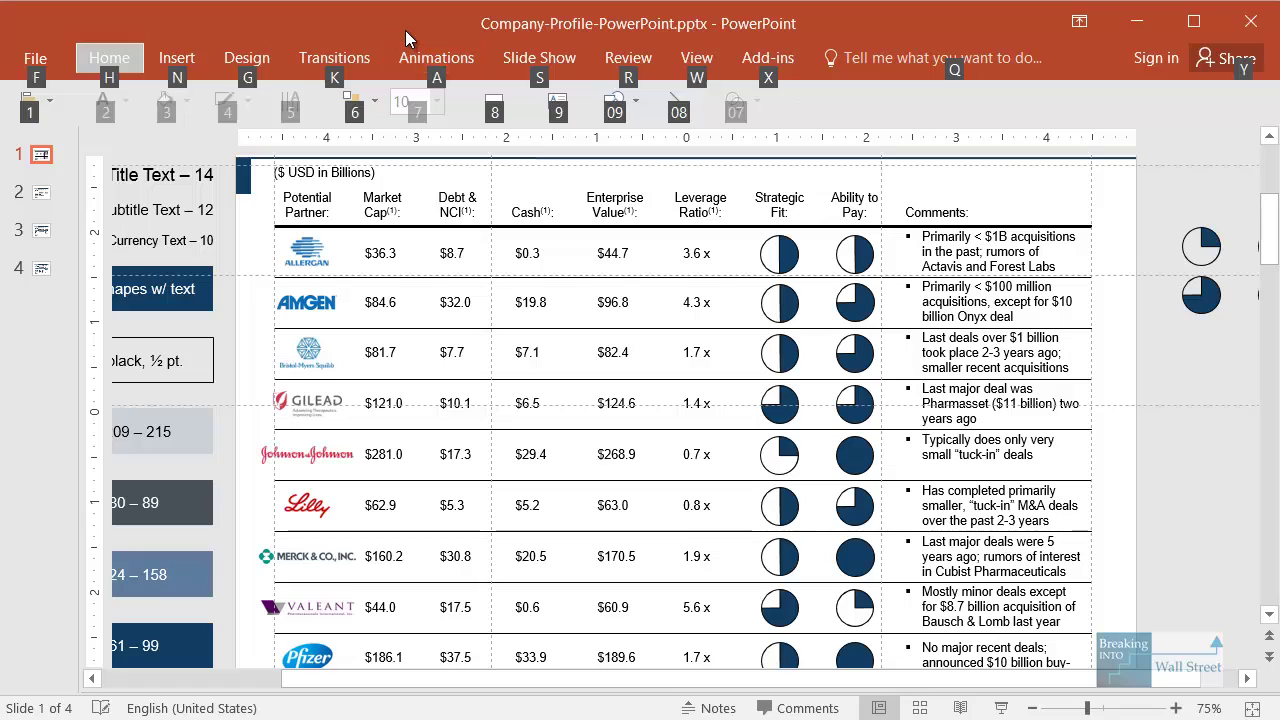
key("alt")
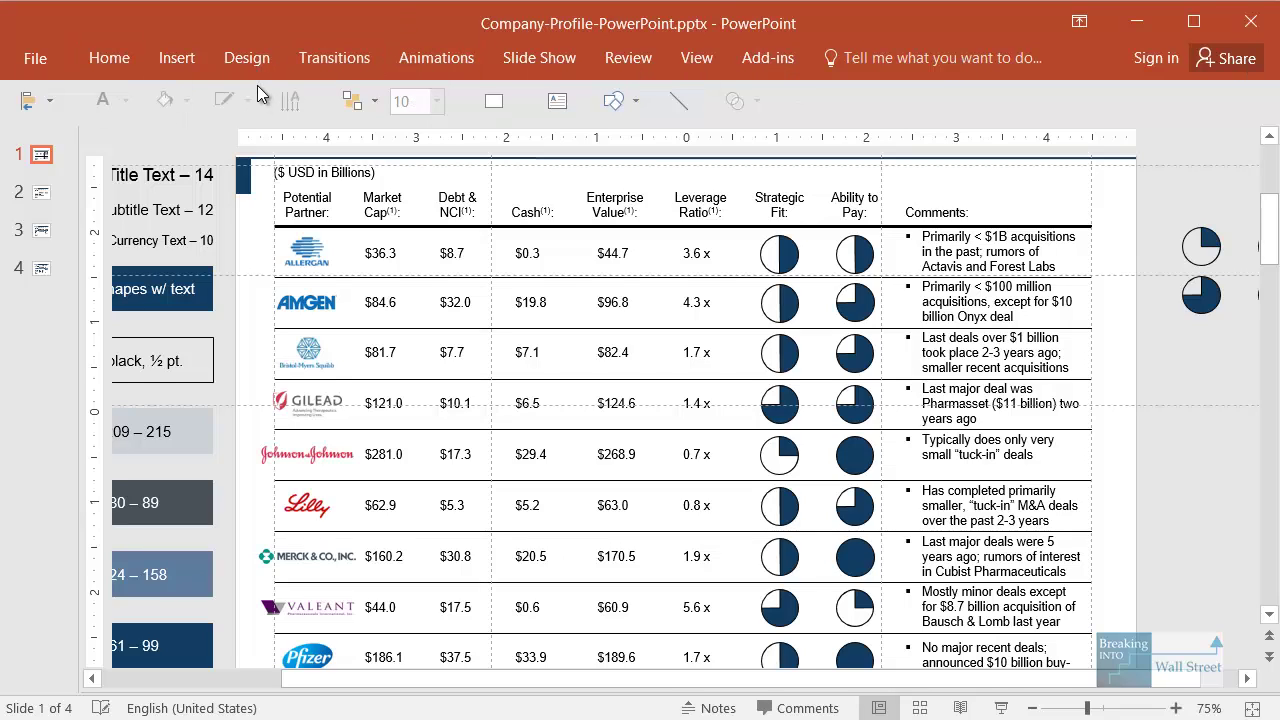
key("alt+Tab")
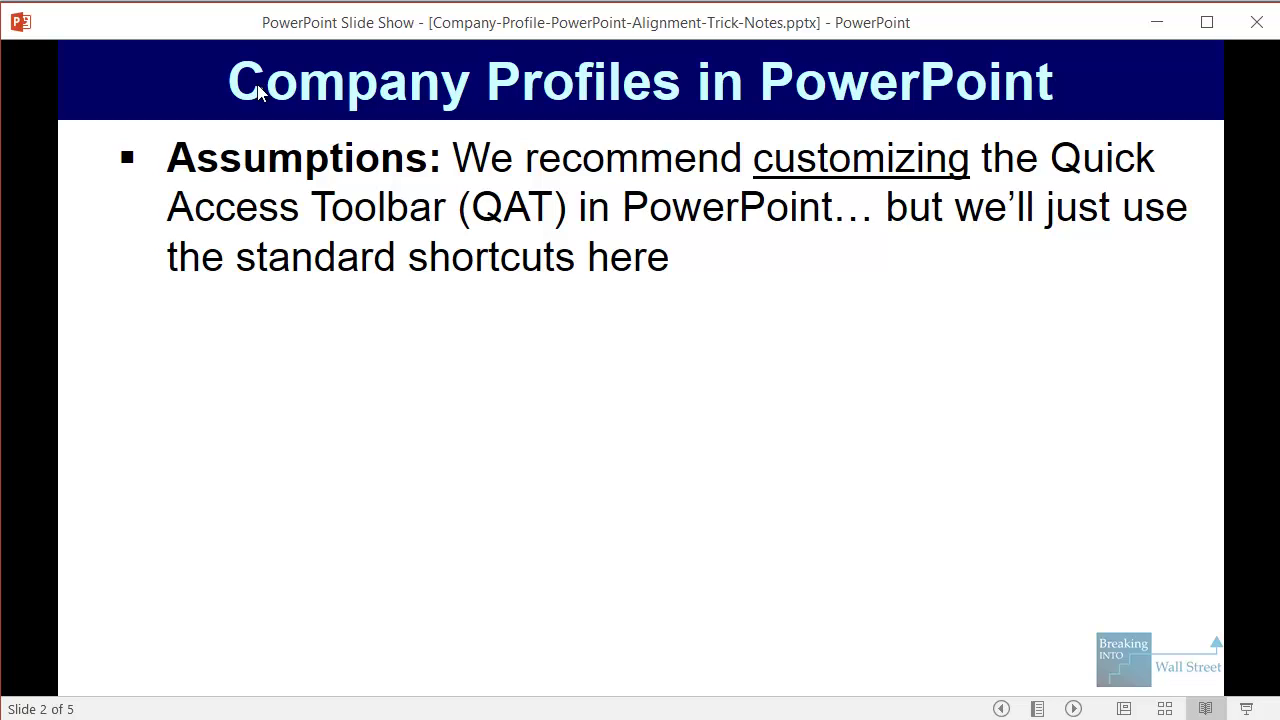
Step: Advance the notes slide show through the Credit To bullets to the slide 3 Task question
key("Right")
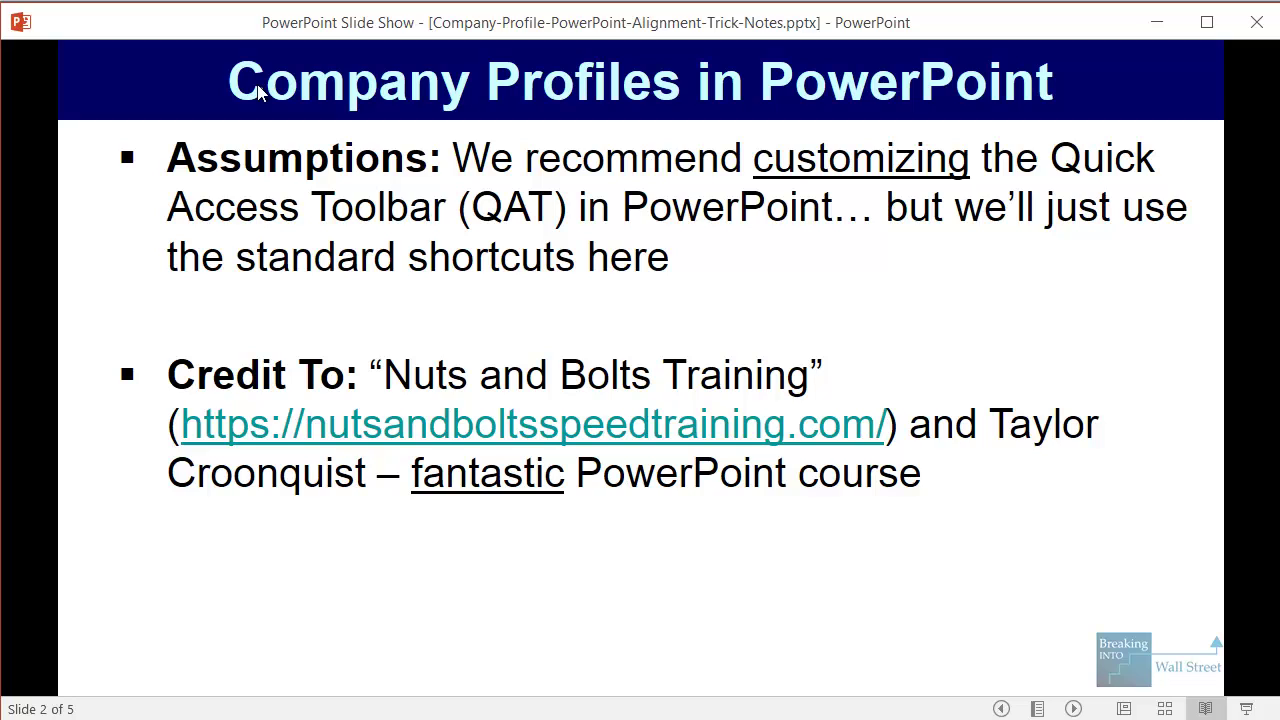
left_click(258, 92)
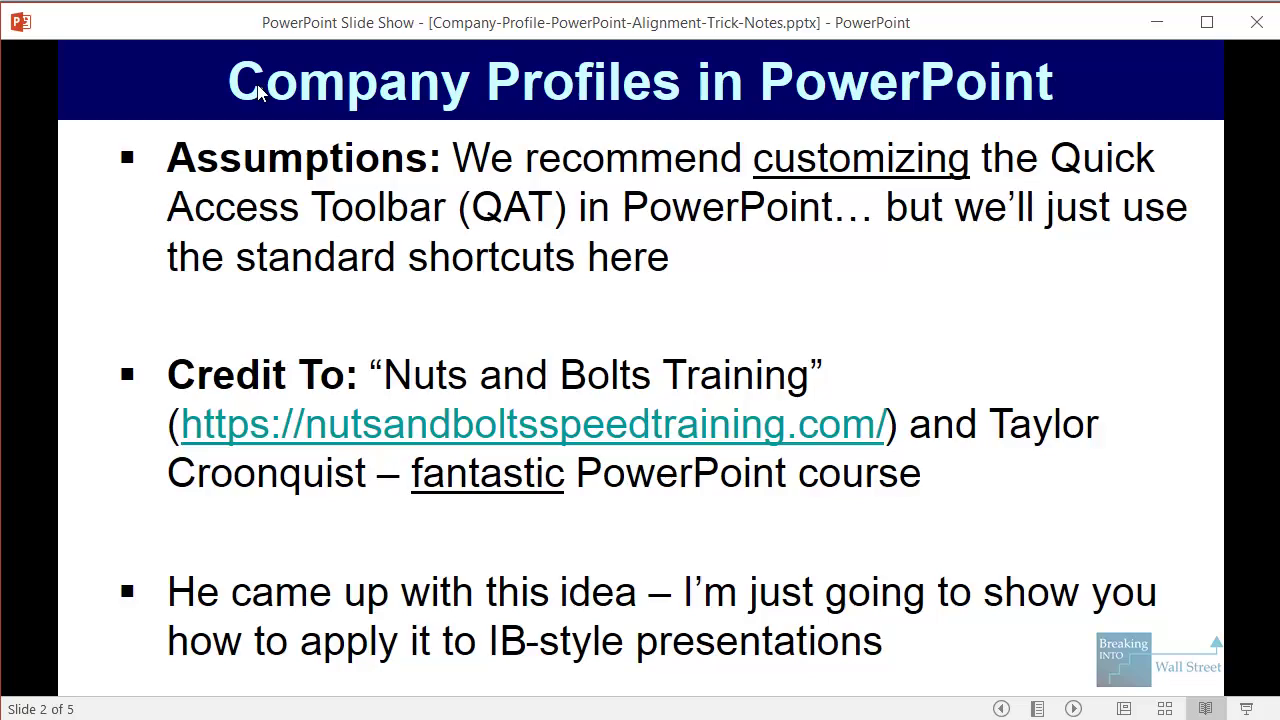
left_click(258, 92)
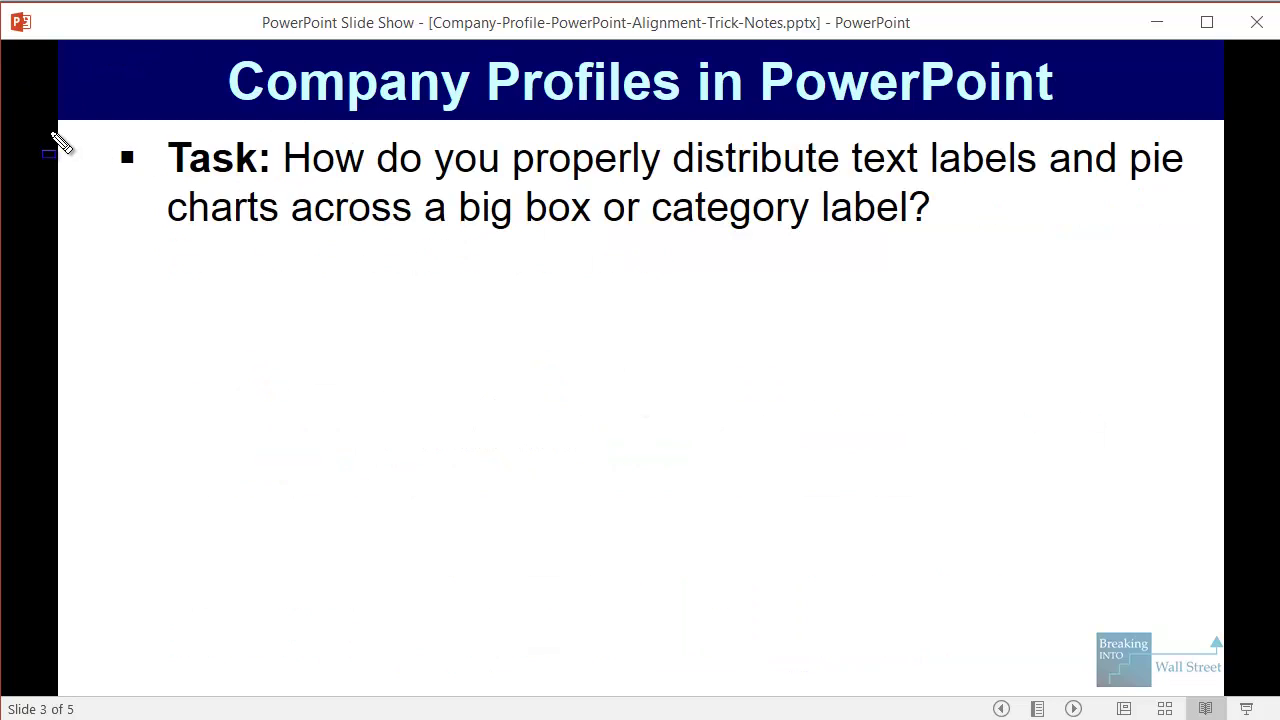
left_click_drag(160, 127, 1190, 245)
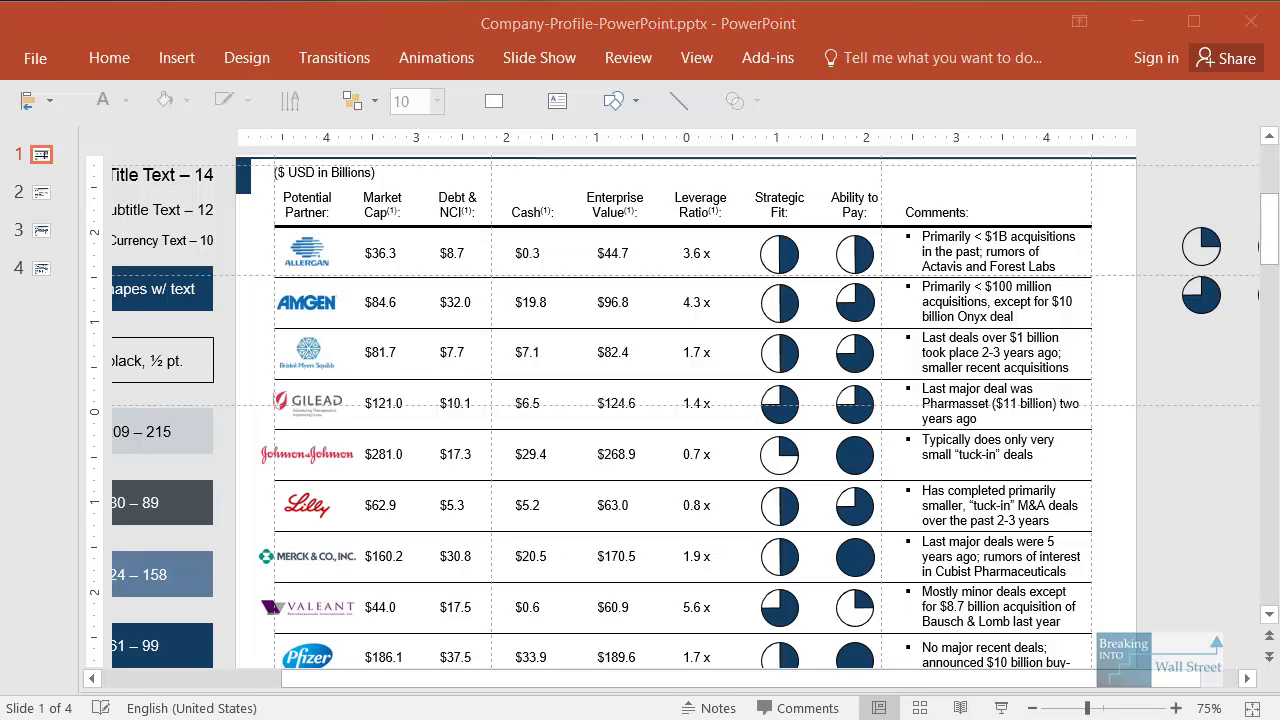
Step: Go to slide 4 and zoom in on its revenue and operating income pie charts
left_click(40, 268)
scroll(698, 428, "down", 2)
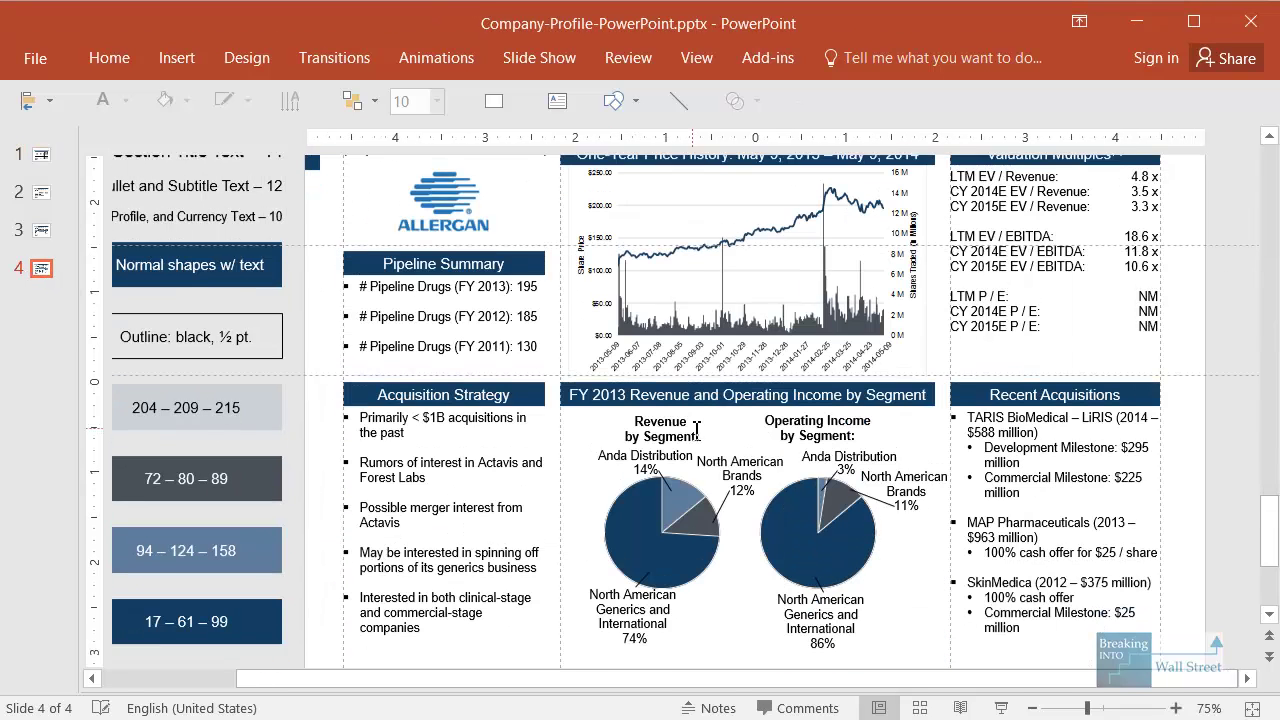
scroll(704, 574, "up", 3, "ctrl")
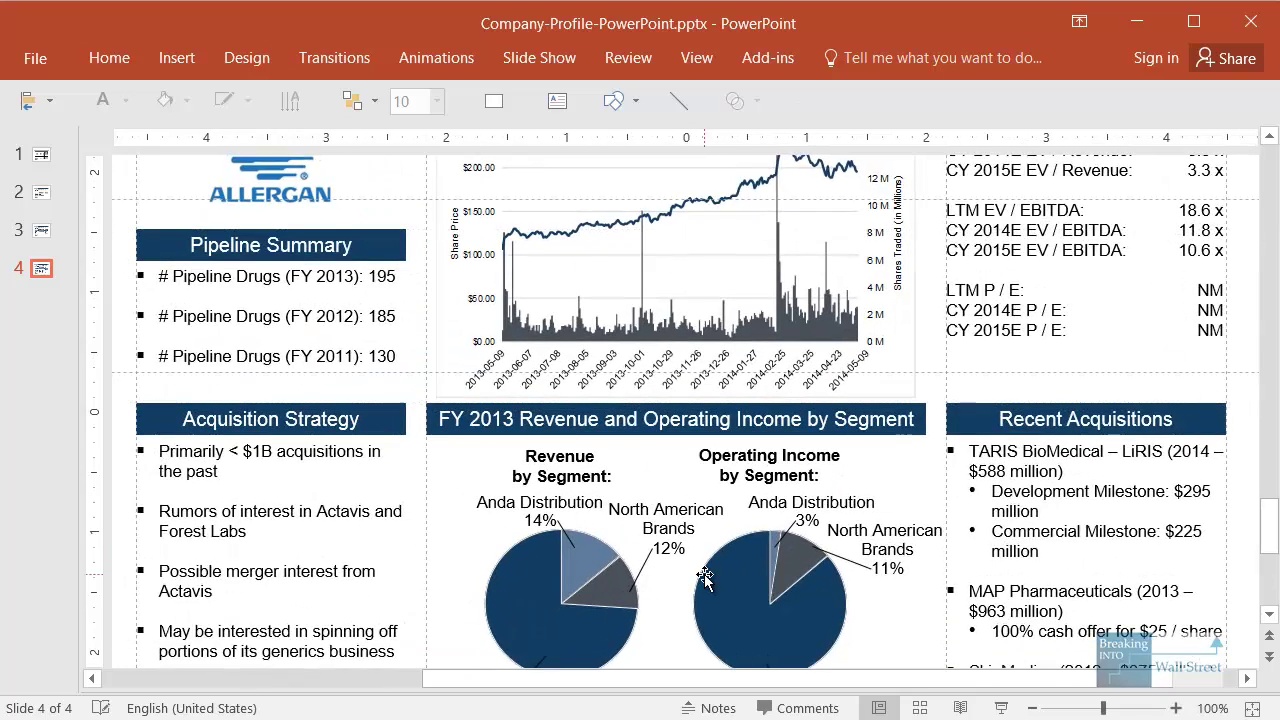
Step: Select the Anda Distribution, North American Brands and Generics labels and leader lines, then clear the selection
left_click(581, 393)
left_click(568, 418, "shift")
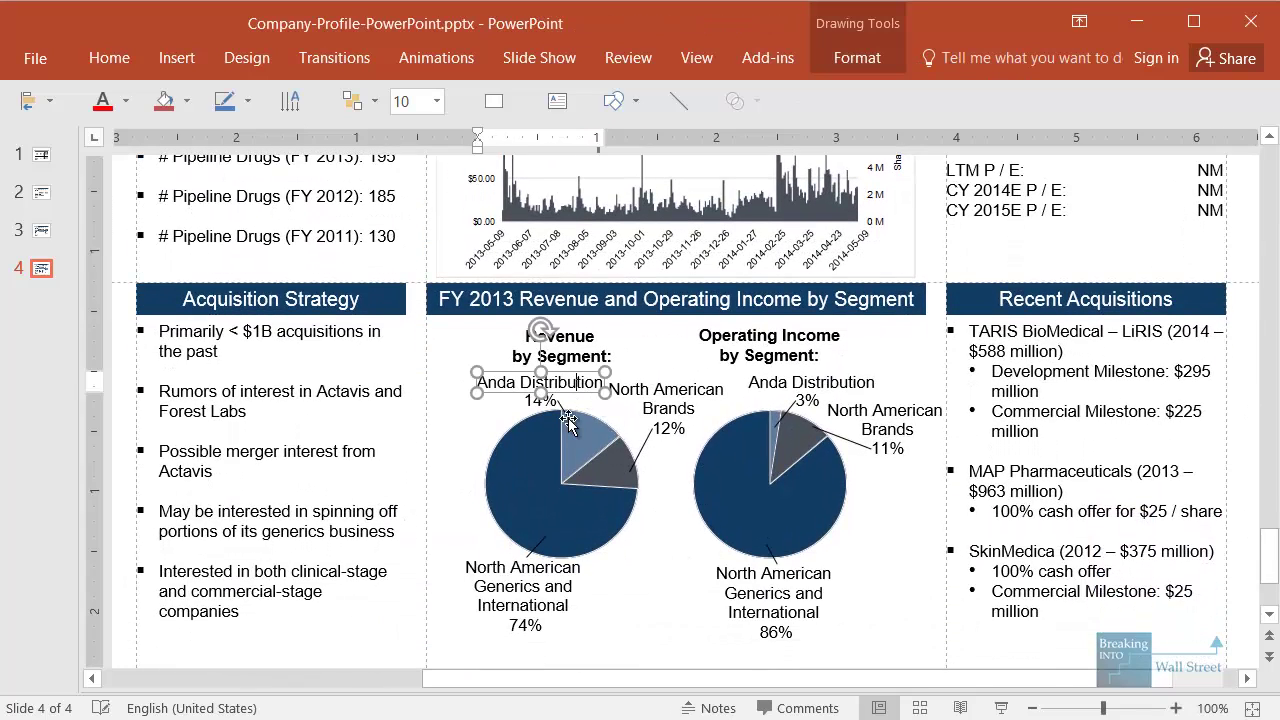
left_click(630, 391, "shift")
left_click(646, 440, "shift")
left_click(646, 442, "shift")
left_click(540, 546, "shift")
left_click(528, 595, "shift")
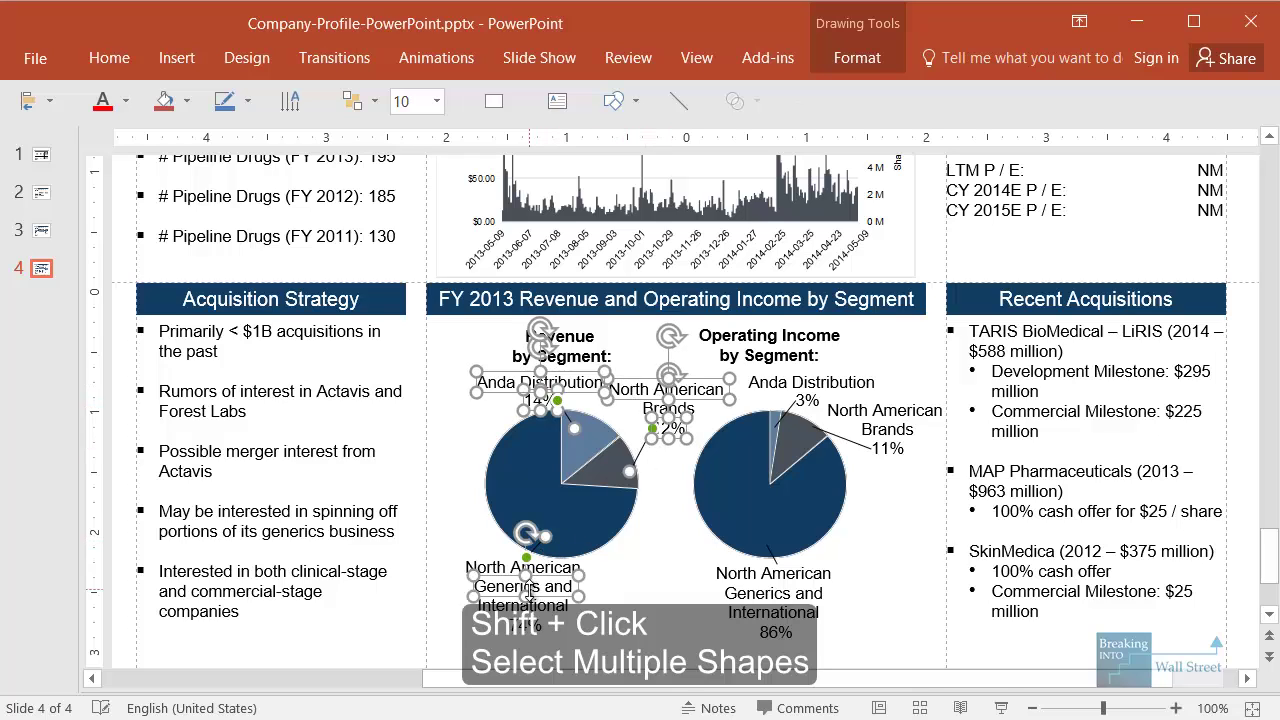
left_click(436, 390)
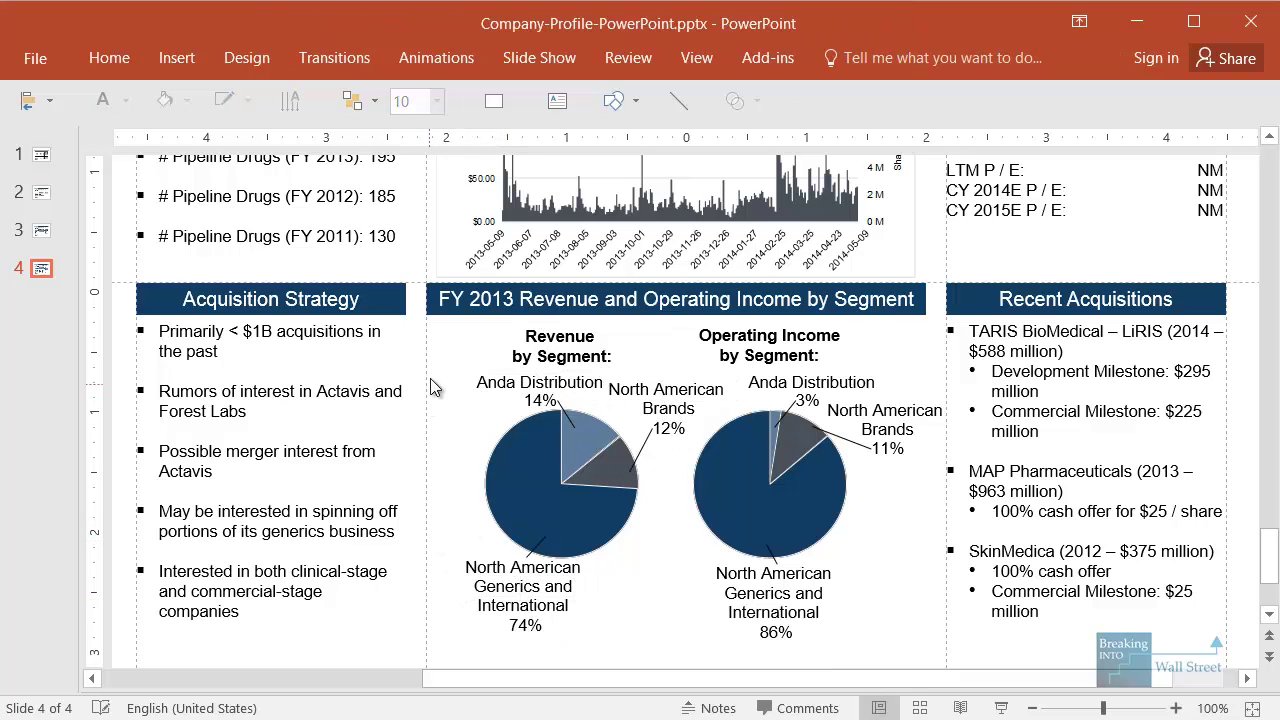
Step: Select everything over the pies except the pies themselves and cut the segment labels and leader lines
mouse_move(436, 372)
left_mouse_down()
mouse_move(874, 595)
mouse_move(937, 680)
mouse_move(951, 677)
mouse_move(952, 640)
left_mouse_up()
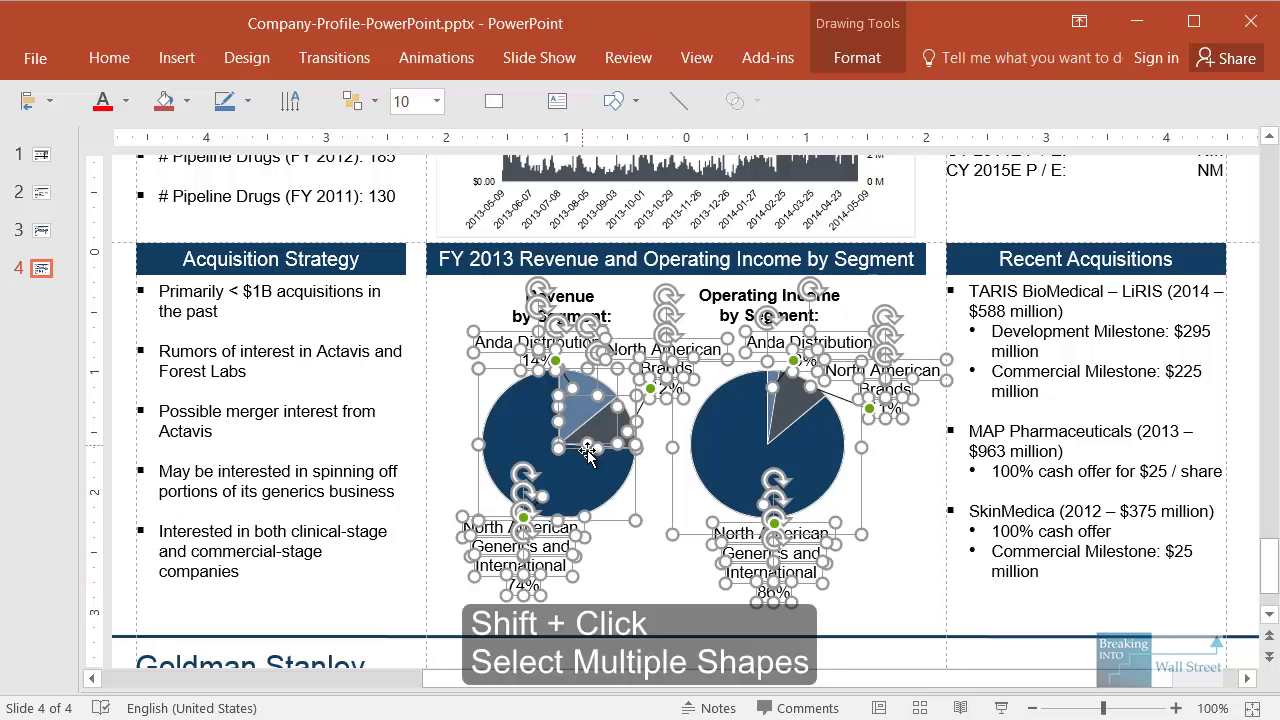
left_click(613, 527, "shift")
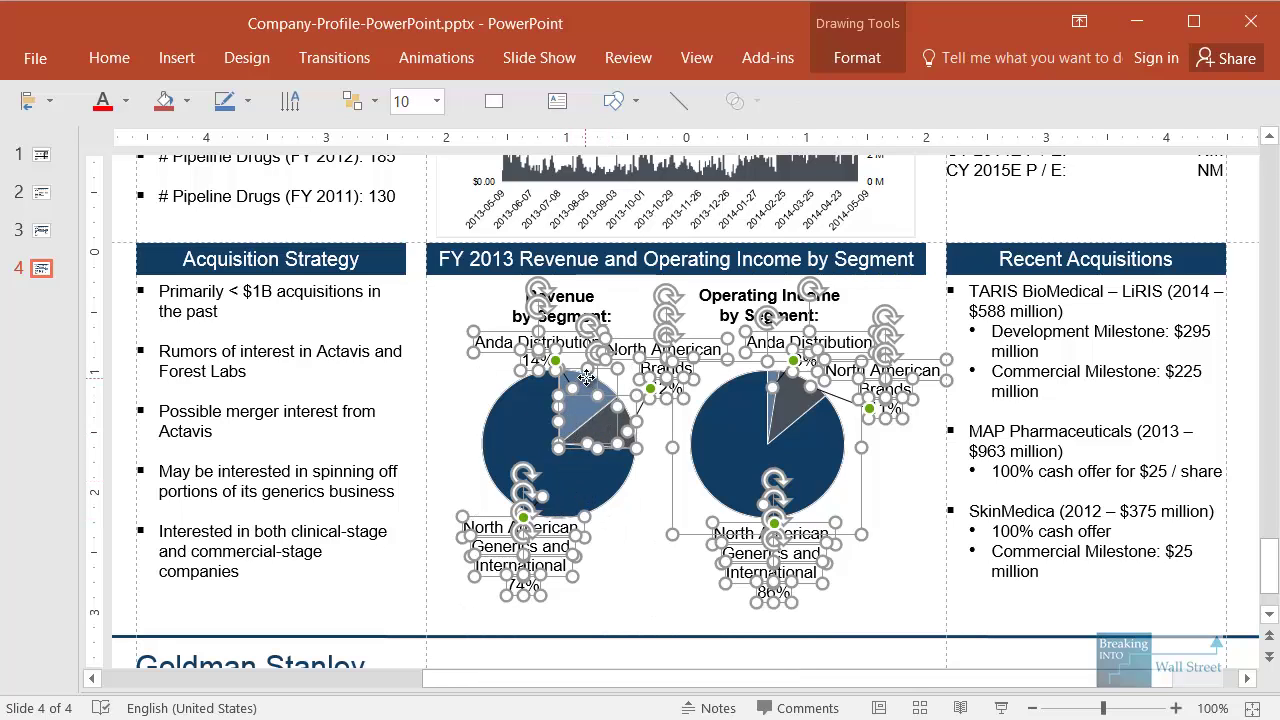
left_click(637, 528)
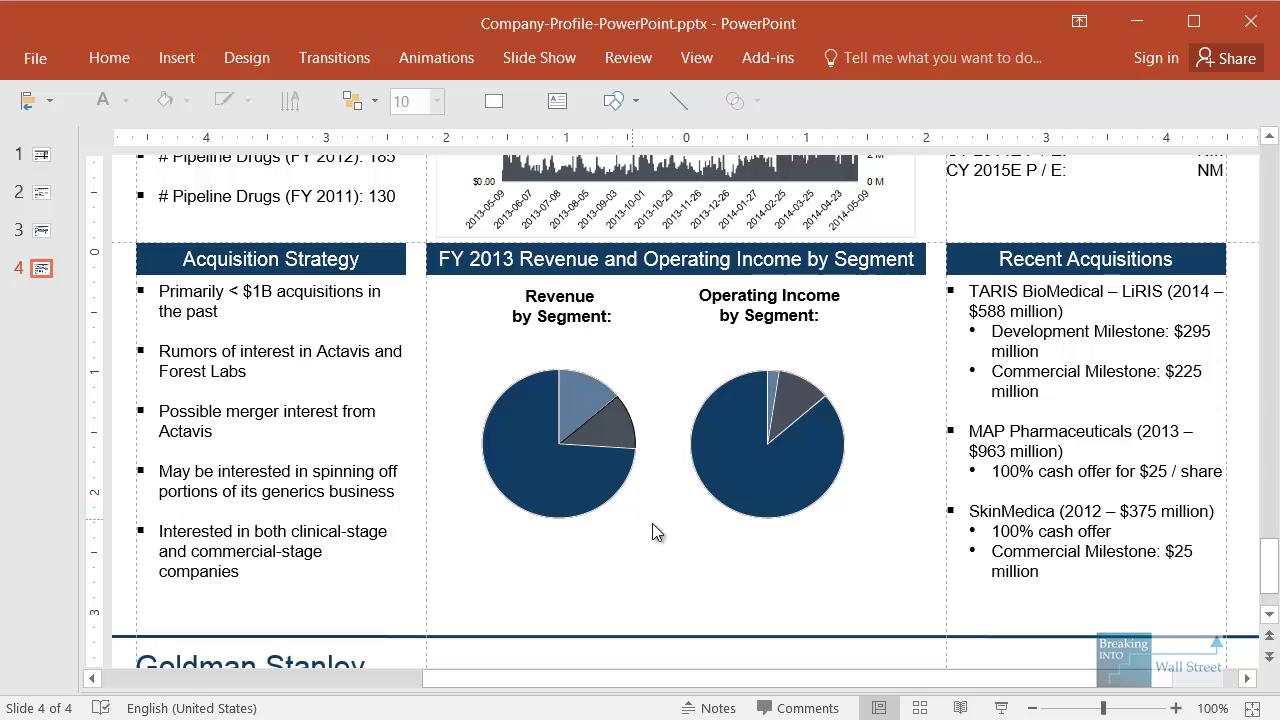
left_click(571, 336)
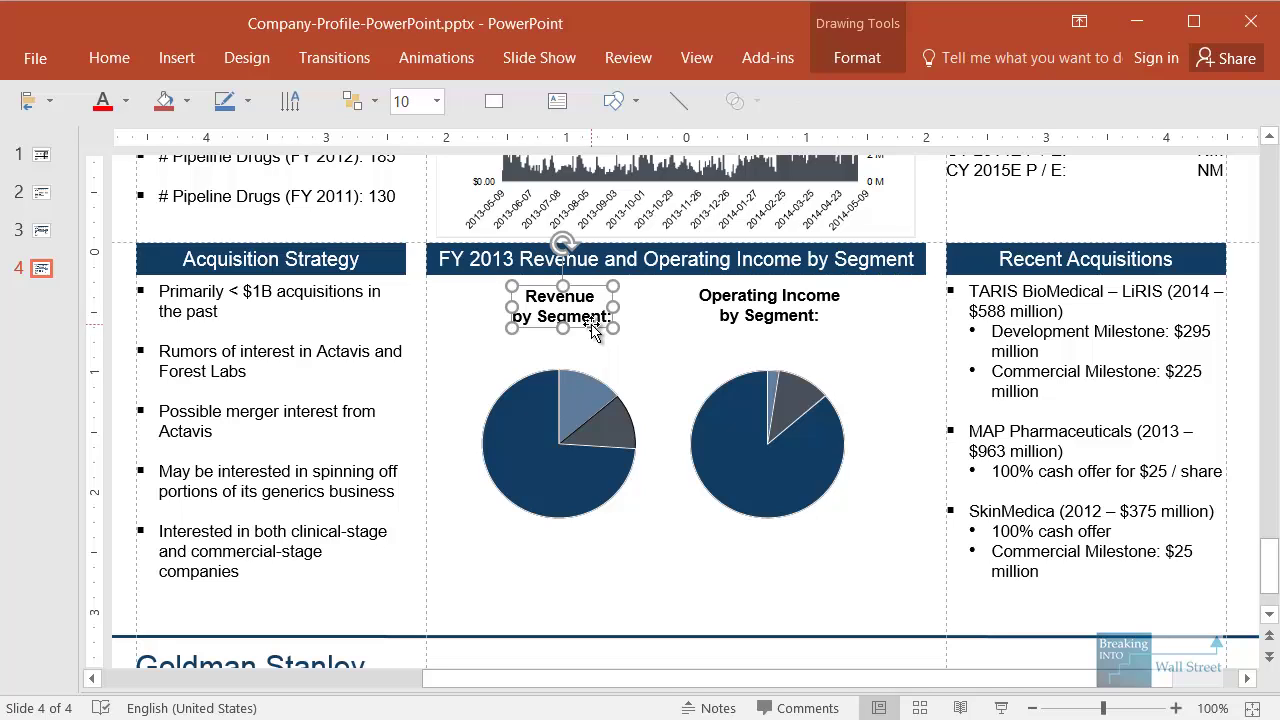
Step: Move the Revenue by Segment heading left and the Operating Income by Segment heading right
left_click_drag(594, 332, 549, 335)
left_click(713, 322)
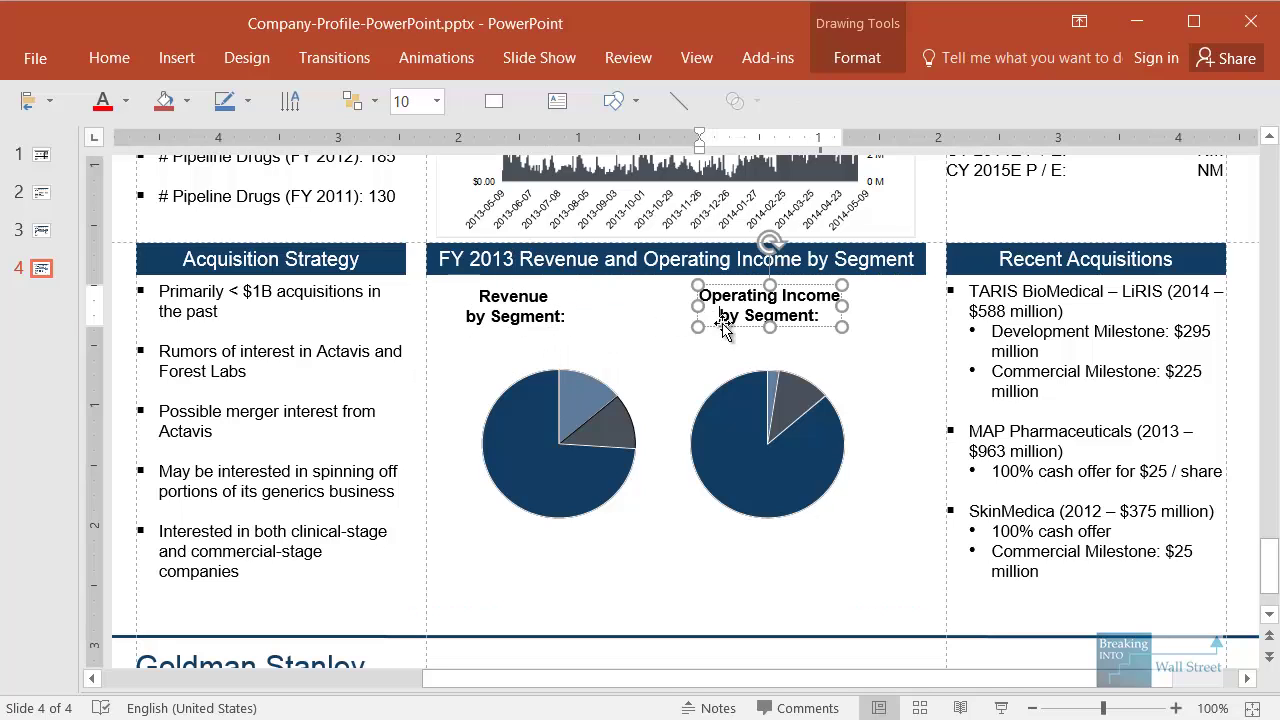
mouse_move(730, 335)
left_mouse_down()
mouse_move(737, 321)
mouse_move(820, 311)
mouse_move(783, 312)
left_mouse_up()
left_click(697, 365)
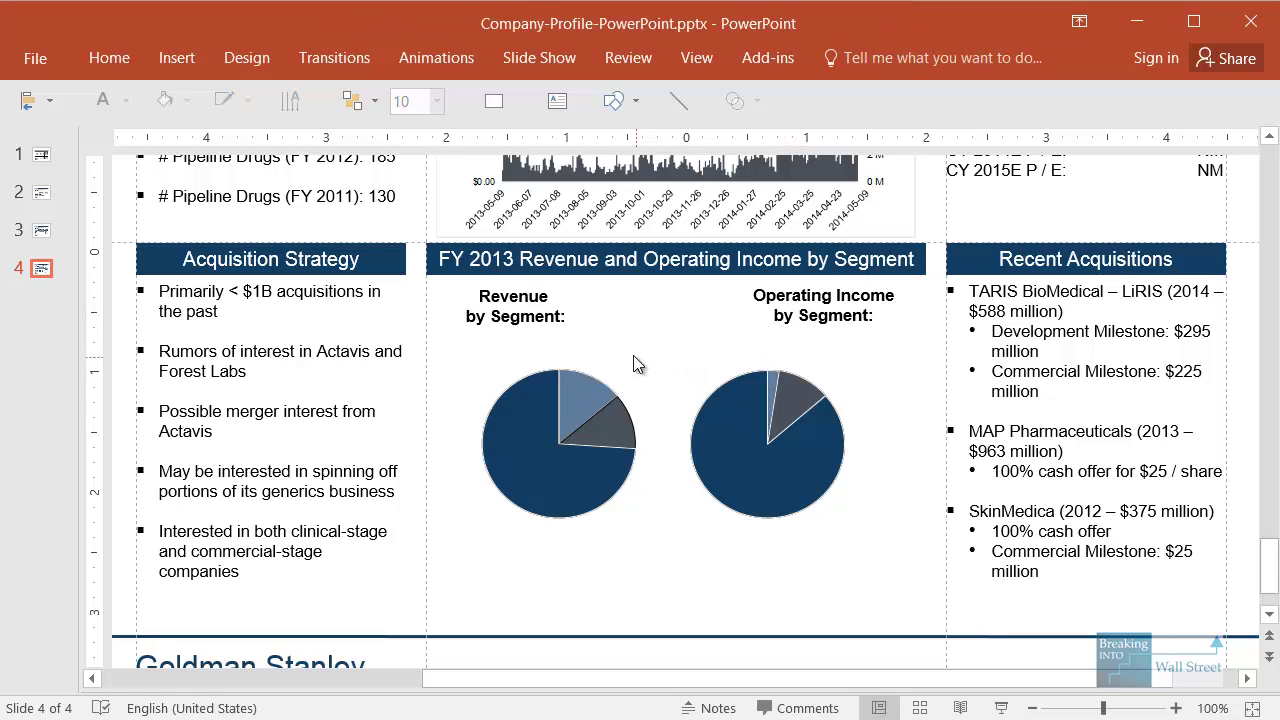
Step: Select both pie headings and the segment title bar and apply Align Center
left_click(550, 319)
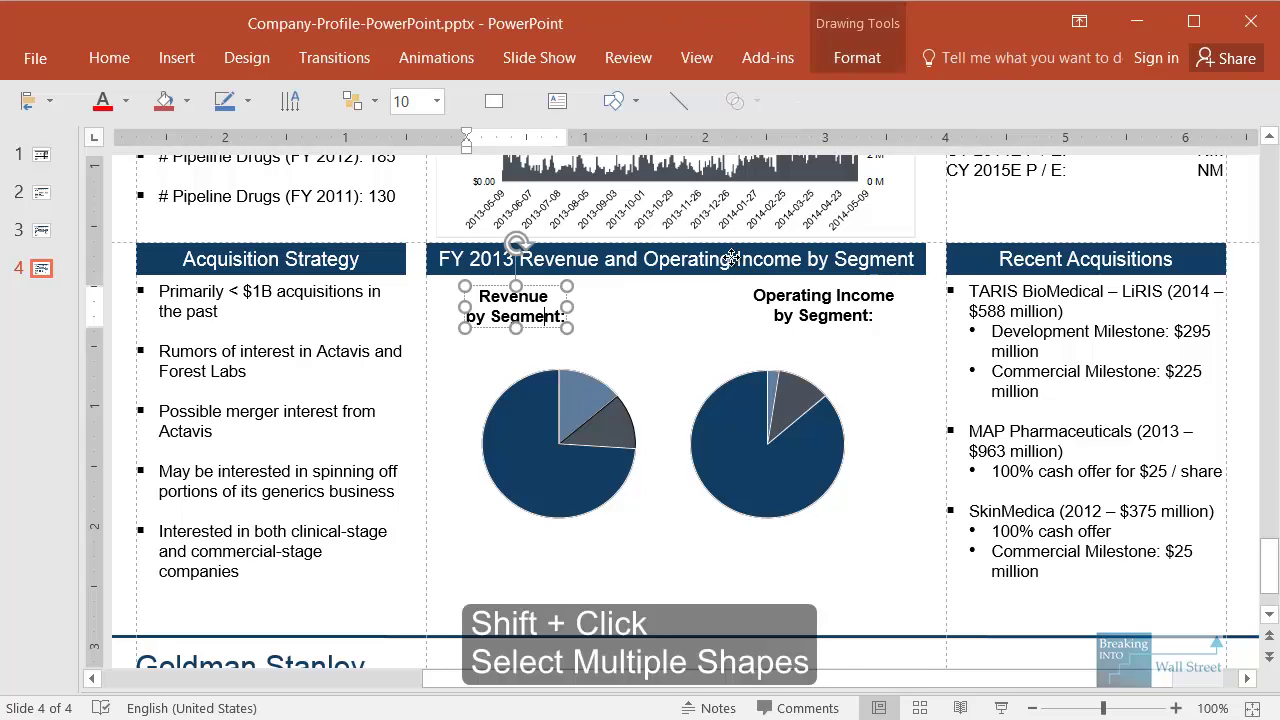
left_click(742, 261, "shift")
left_click(789, 297, "shift")
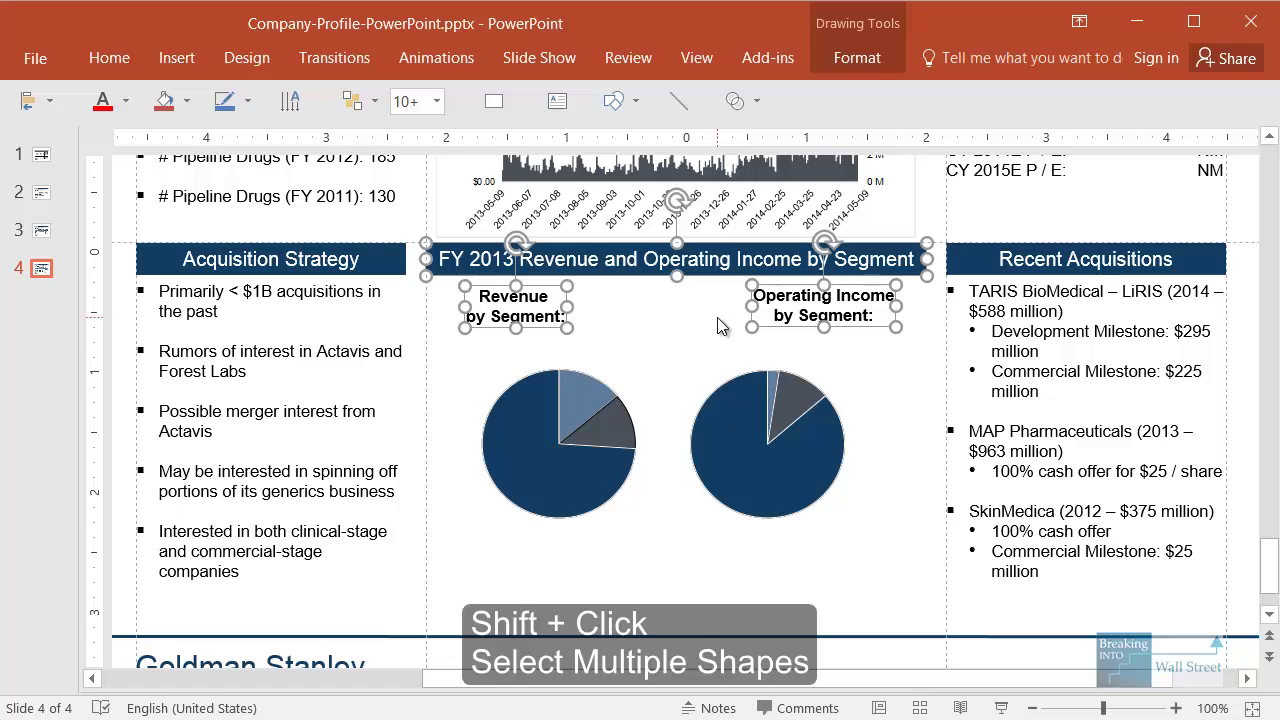
key("alt")
key("h")
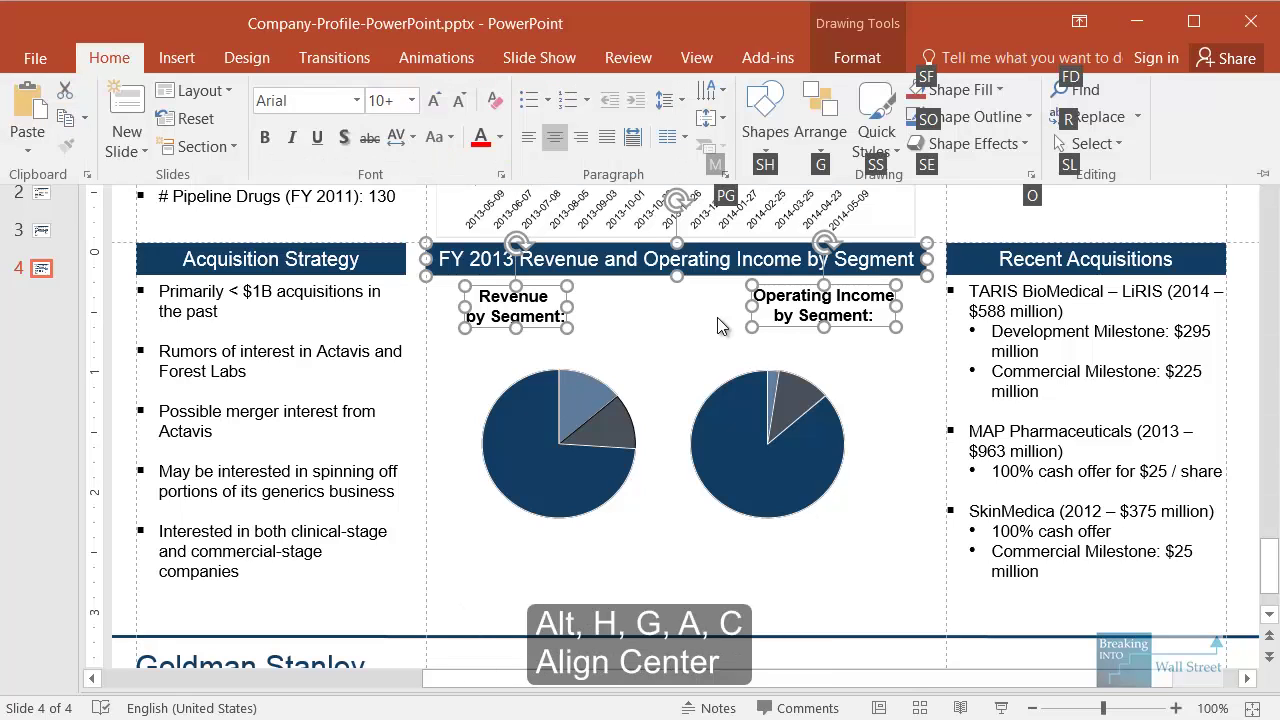
key("g")
key("a")
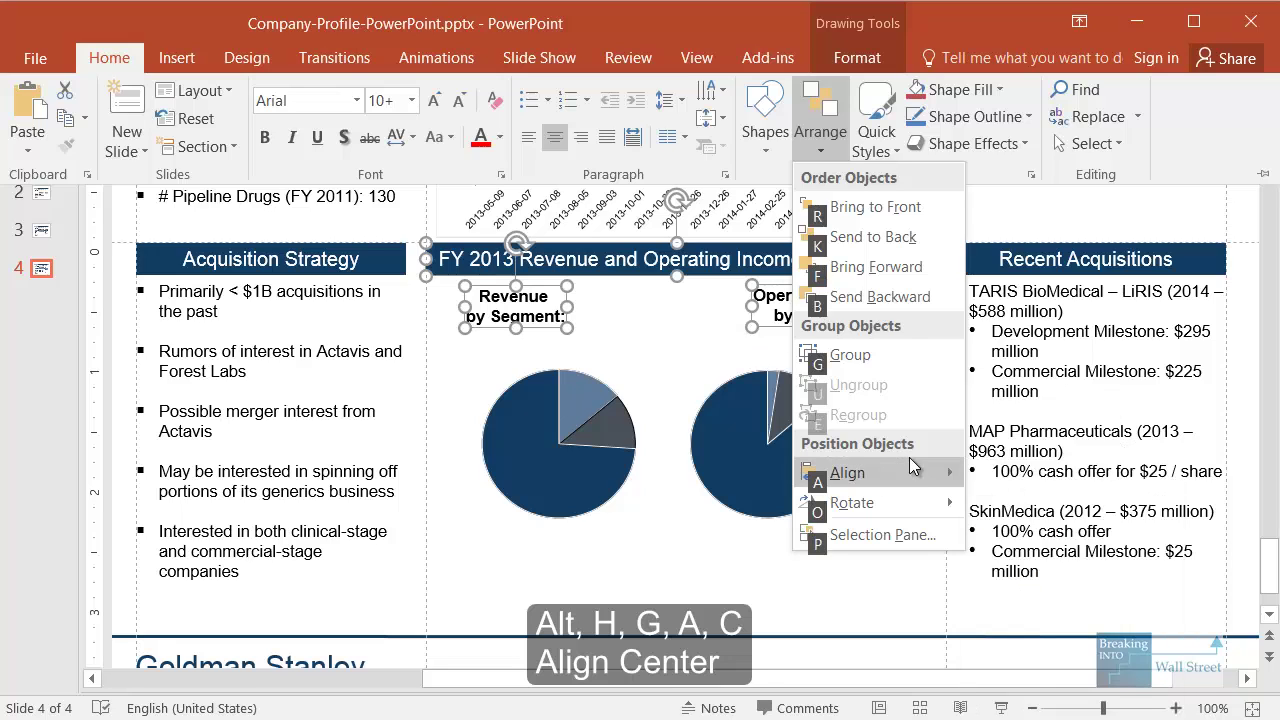
left_click(1064, 505)
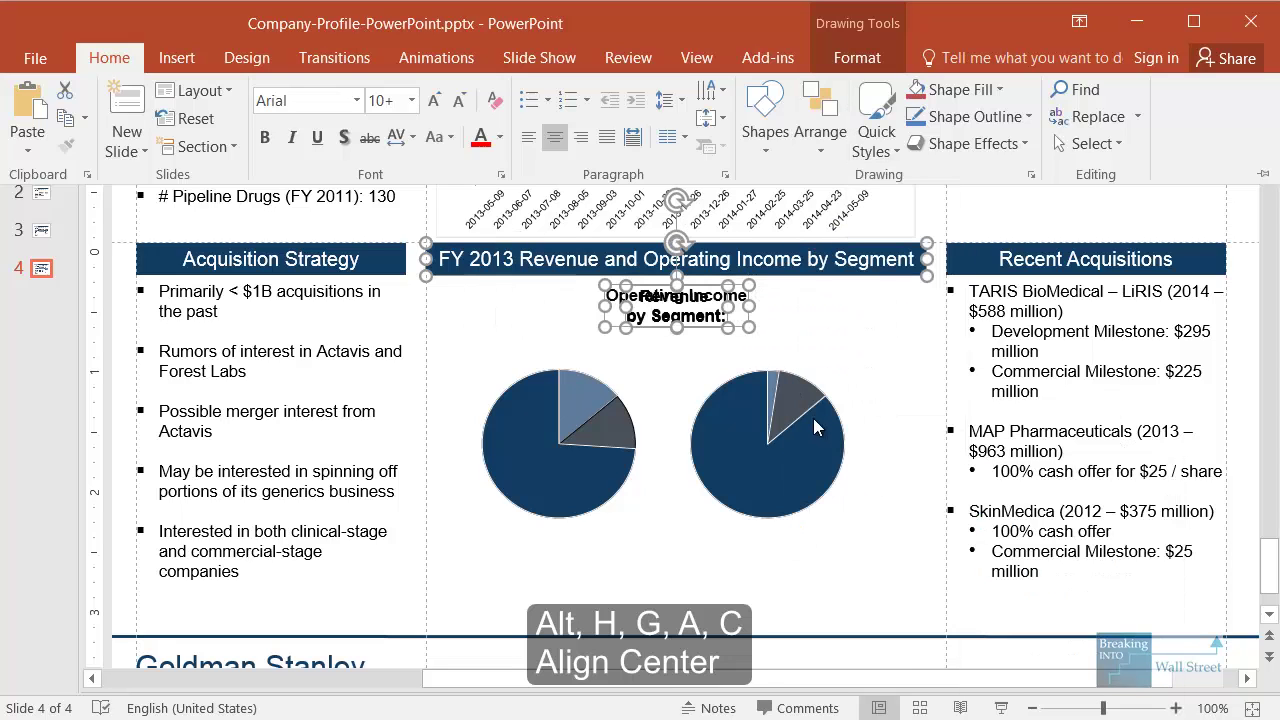
Step: Undo the centre alignment and bring the Arrange > Align options back up
key("alt+h")
key("g")
key("a")
key("m")
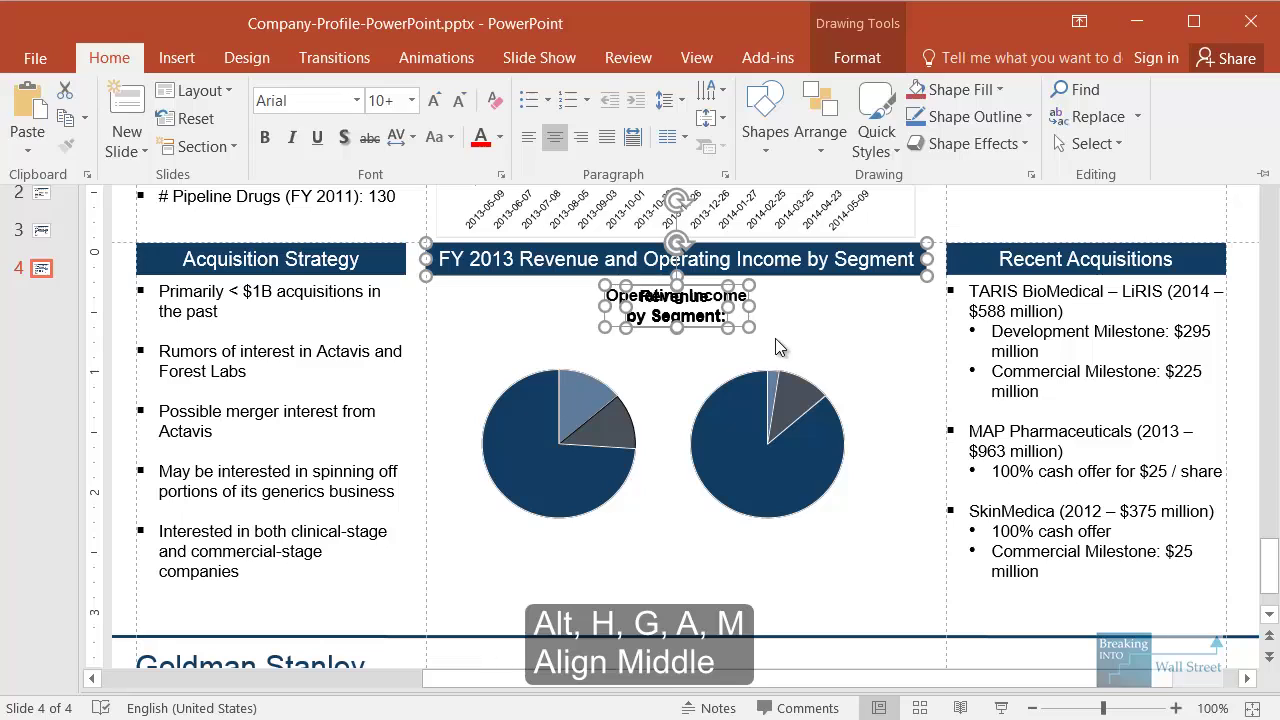
key("ctrl+z")
key("alt")
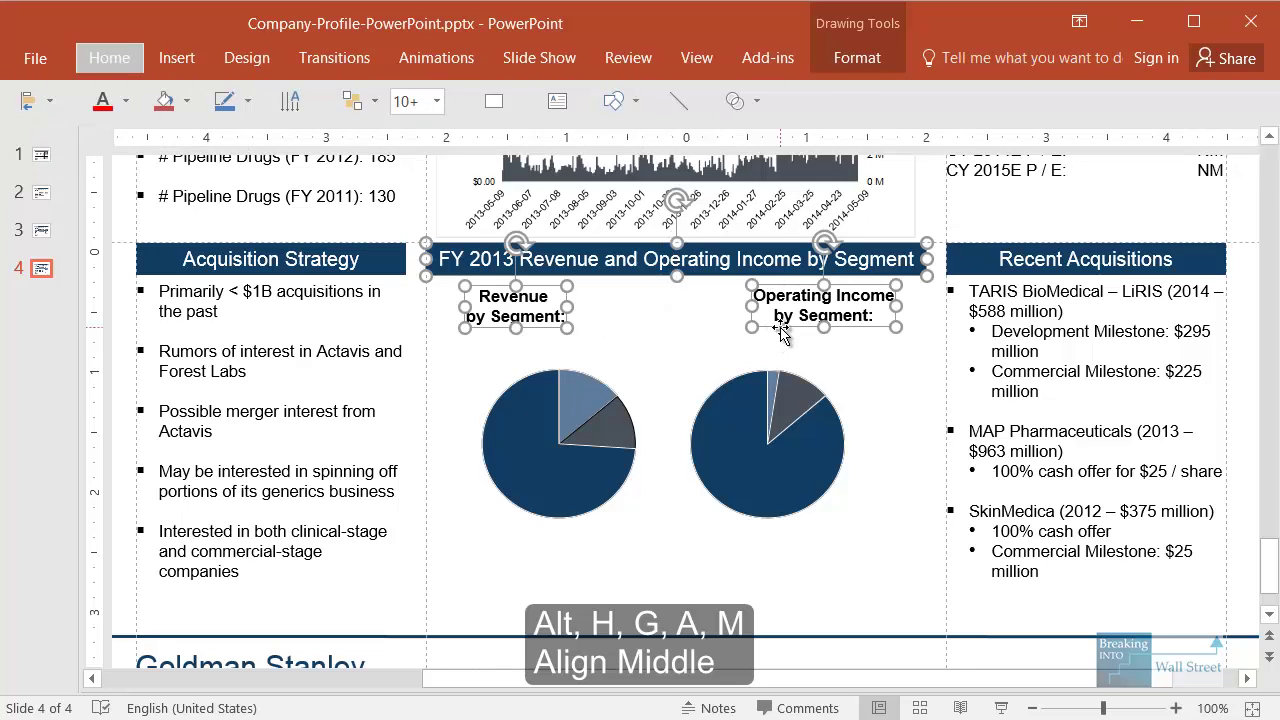
key("h")
key("g")
key("a")
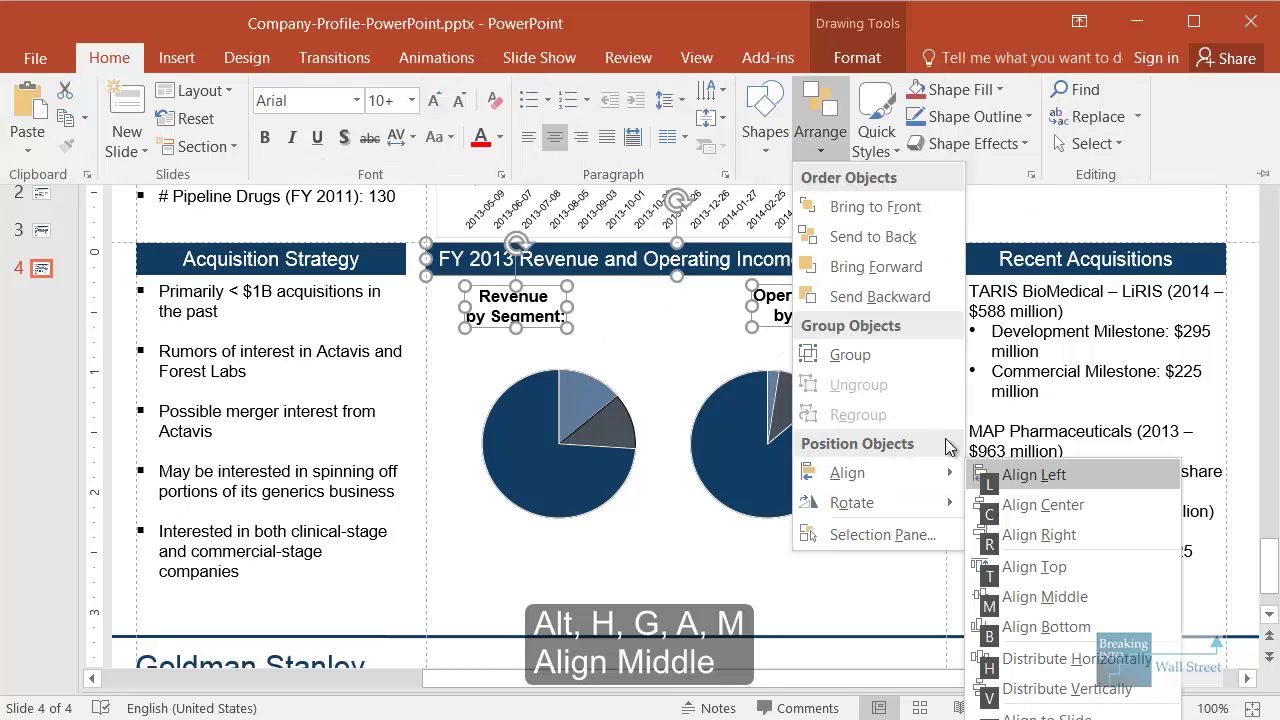
Step: Try Align Middle on the title and both headings, then undo it
left_click(1044, 597)
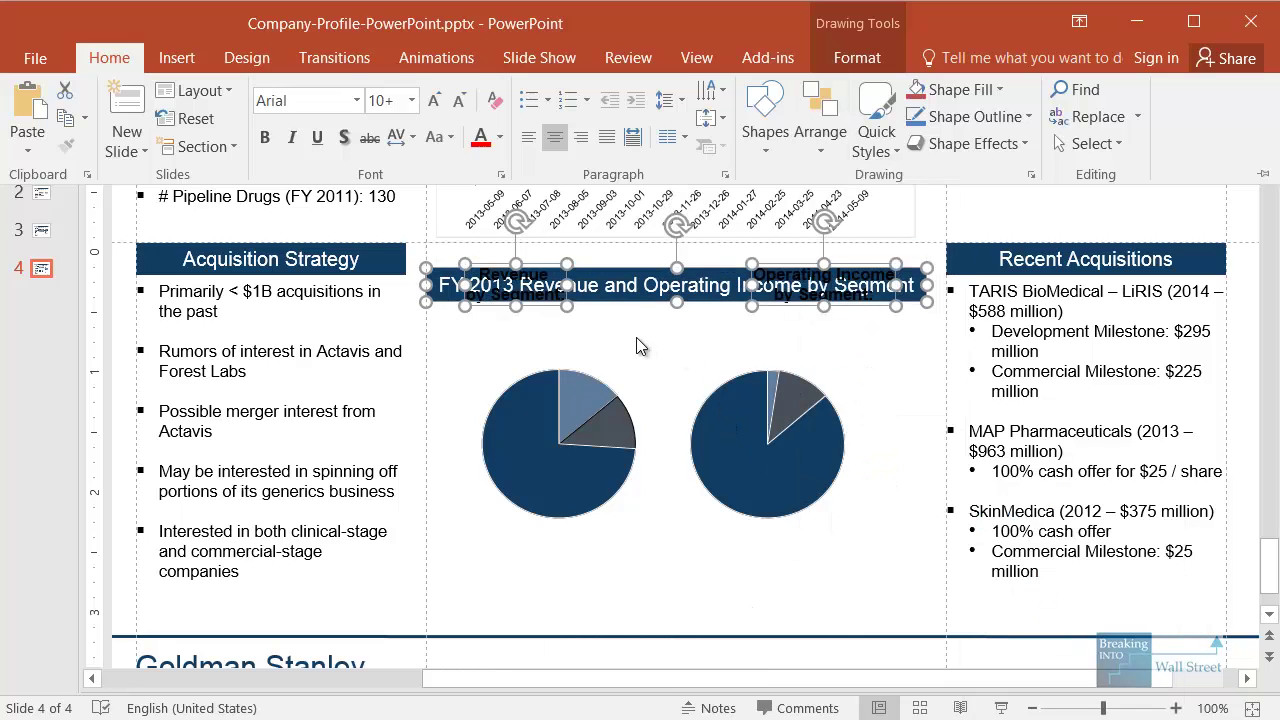
key("ctrl+F1")
key("Escape")
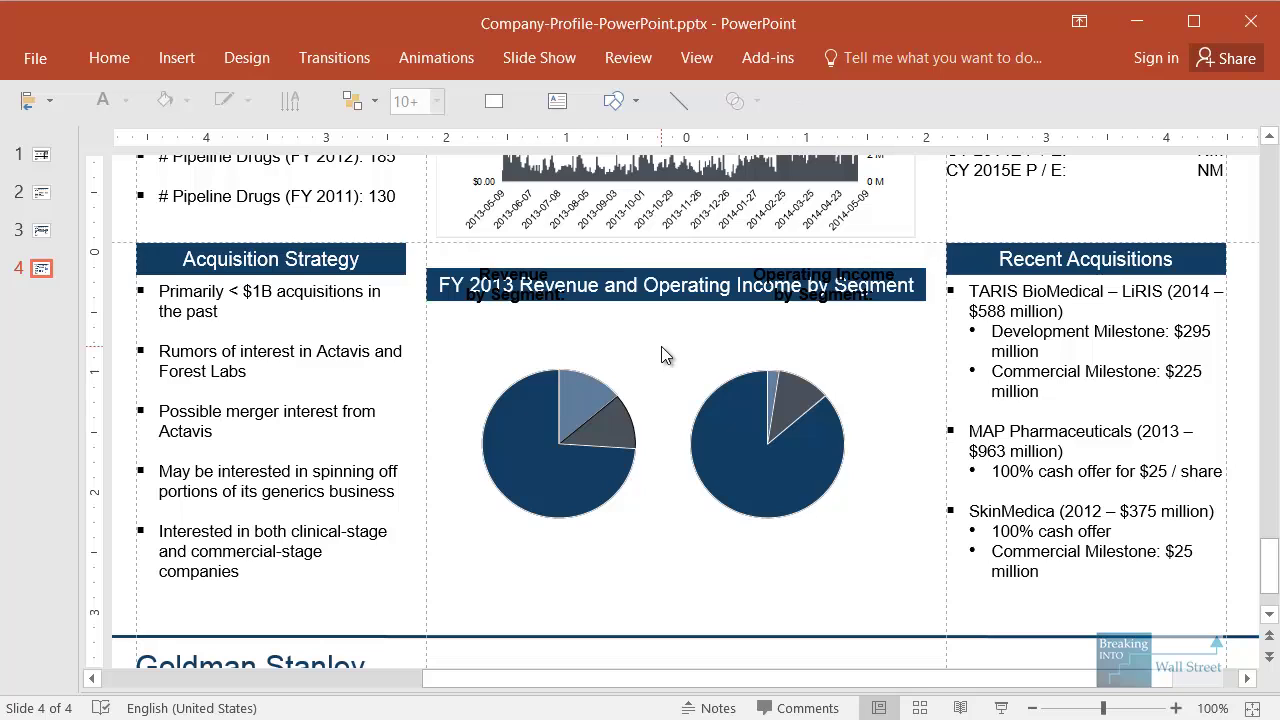
key("ctrl+z")
Step: Distribute the segment title and both headings horizontally, then deselect them
key("alt")
key("h")
key("g")
key("a")
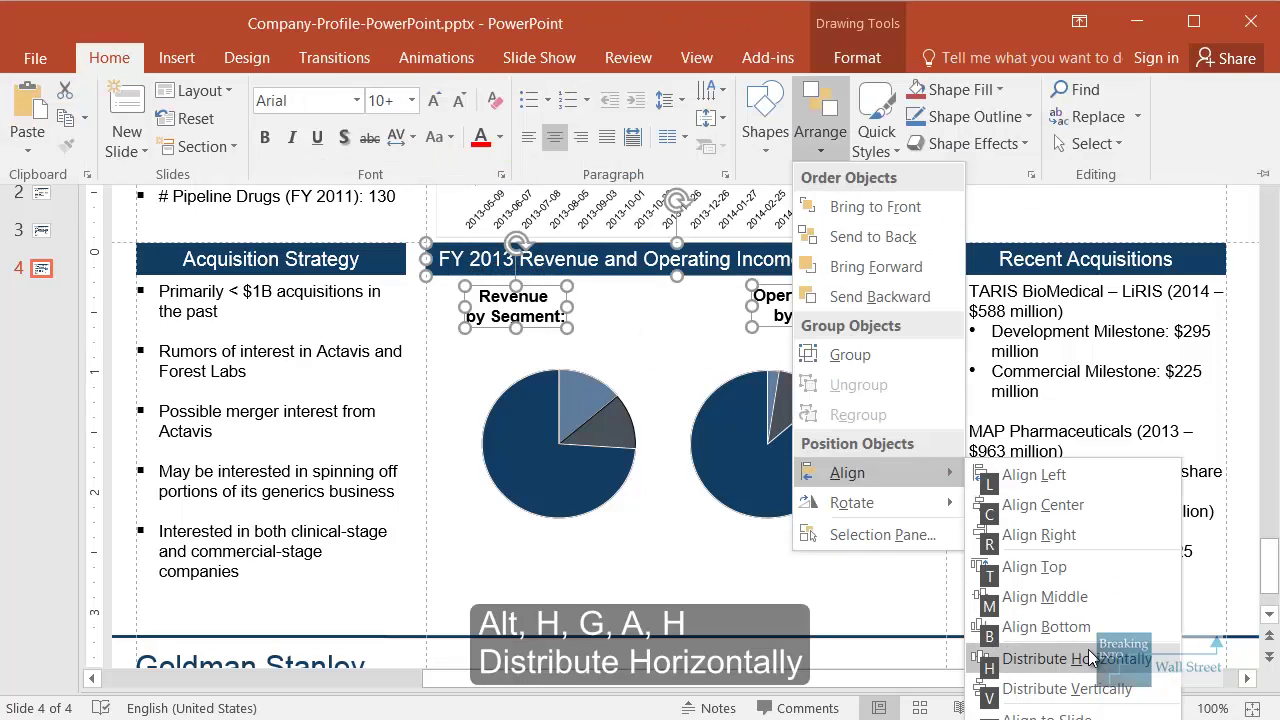
key("h")
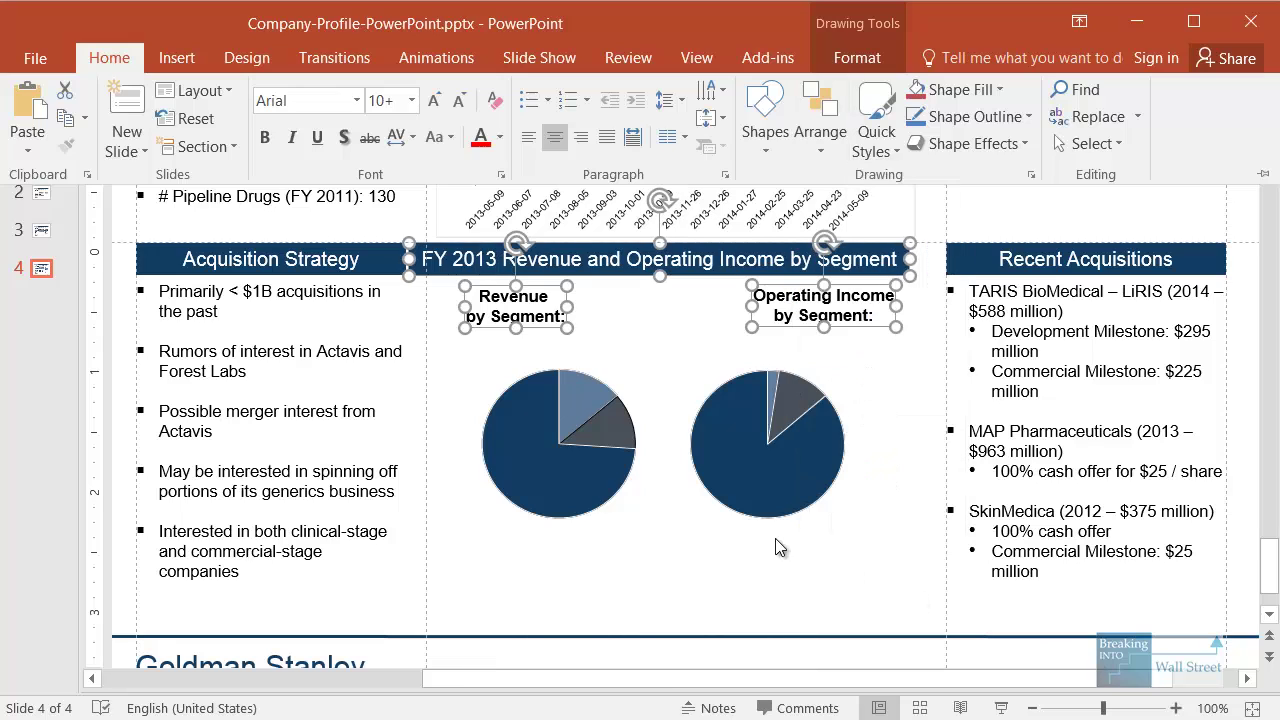
left_click_drag(398, 225, 942, 288)
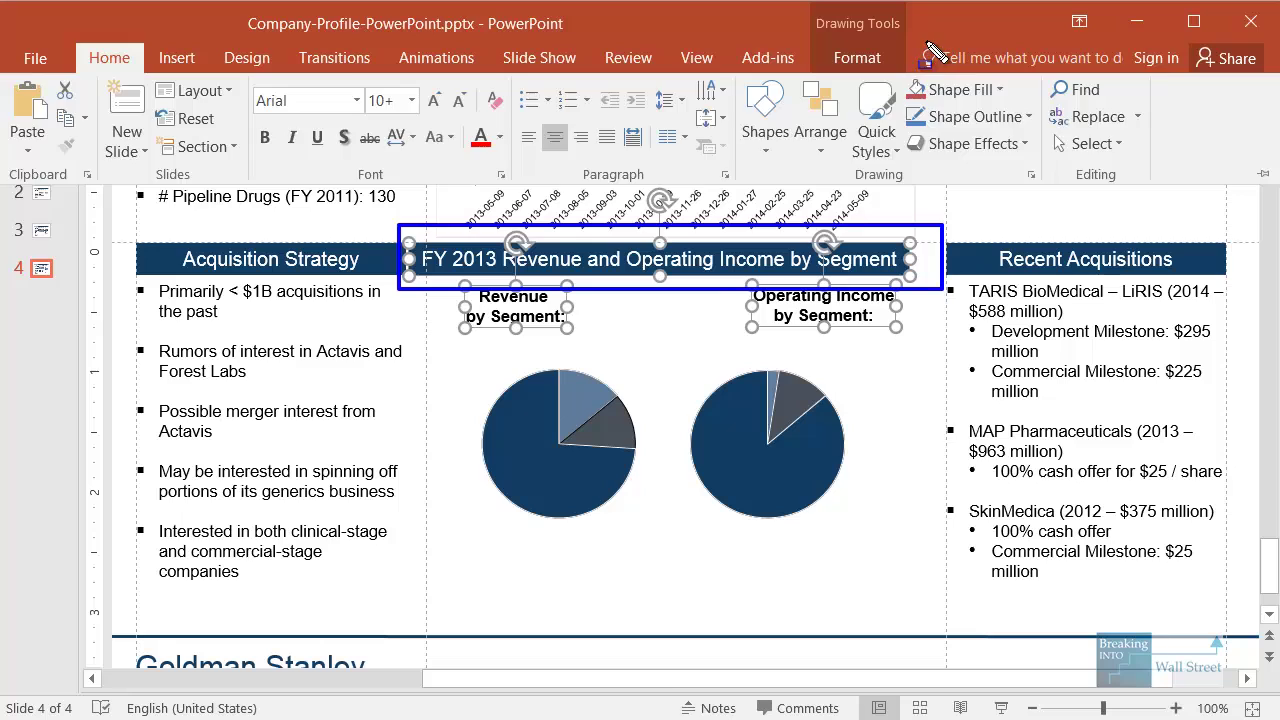
left_click(875, 57)
left_click(672, 314)
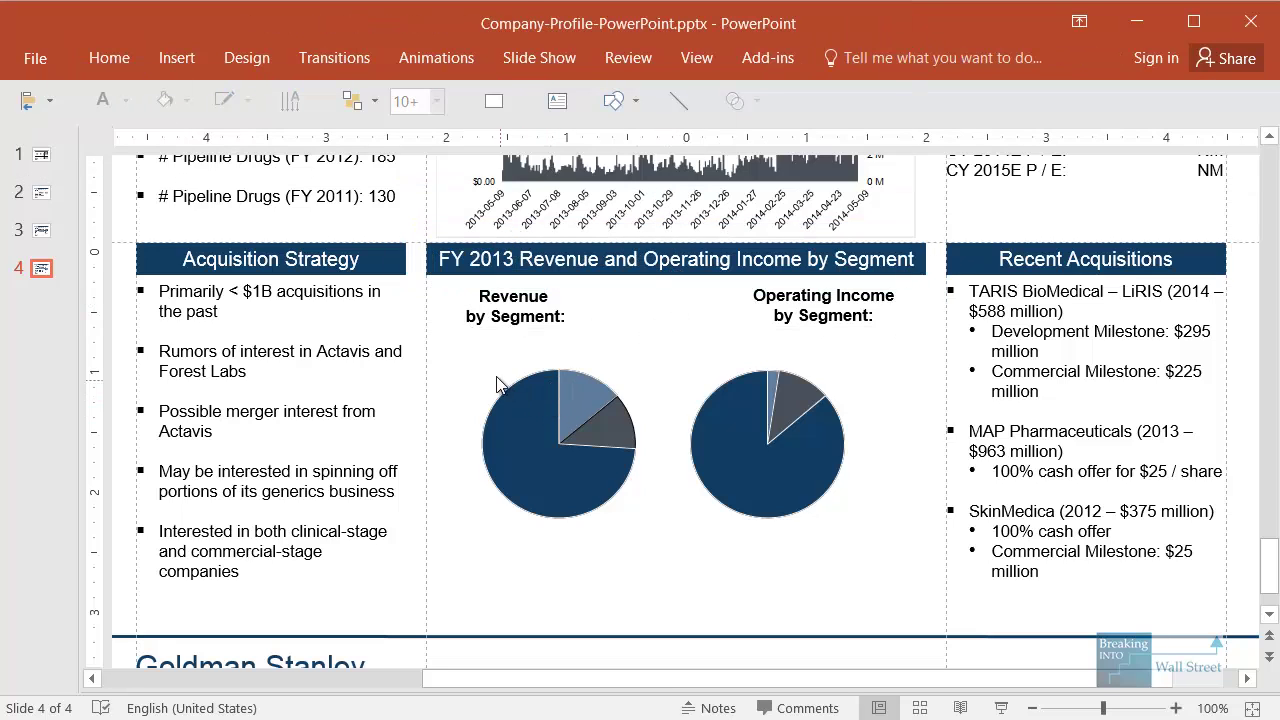
Step: Group the Revenue pie's slices into one object with Ctrl+G
left_click_drag(461, 351, 666, 534)
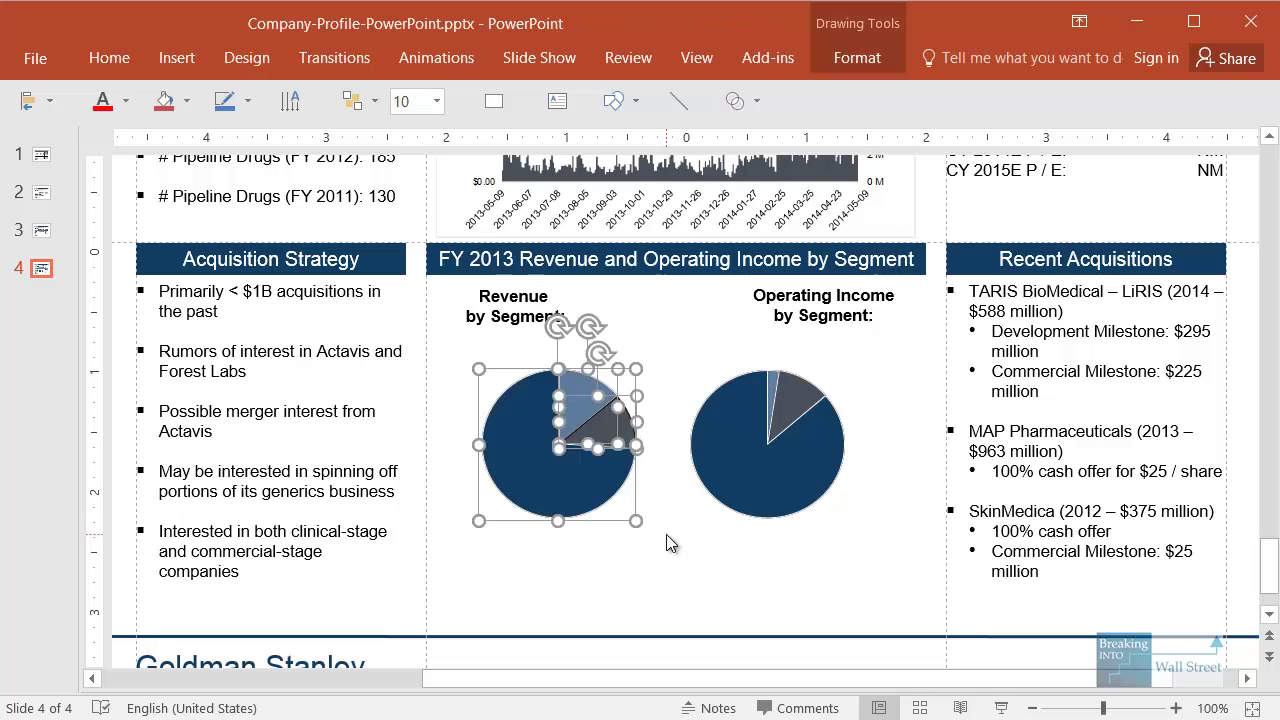
key("ctrl+g")
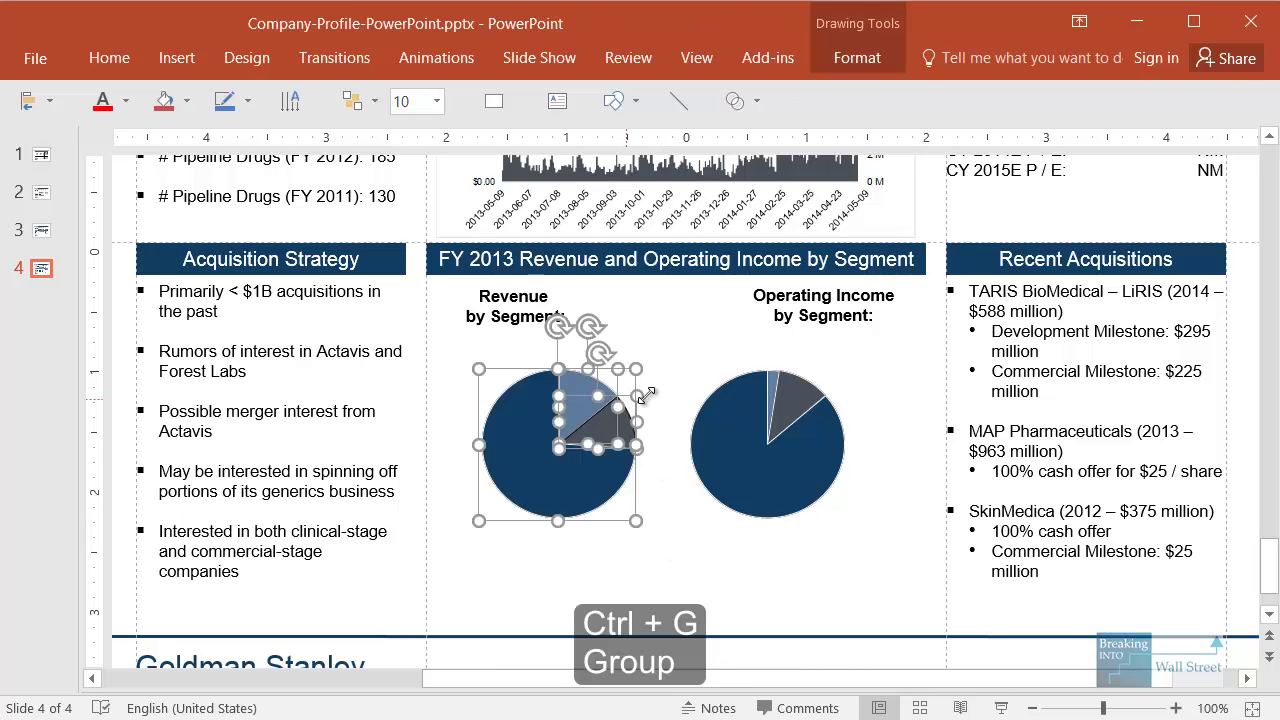
left_click_drag(672, 355, 906, 550)
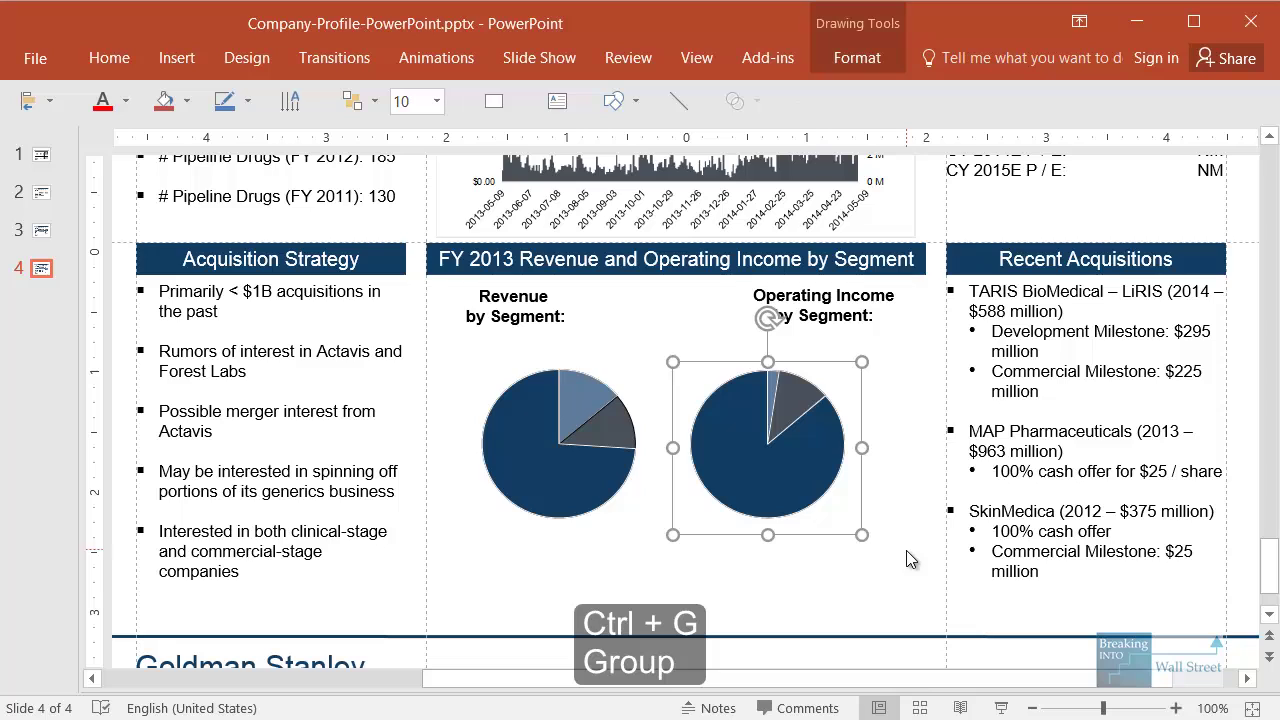
left_click(809, 494)
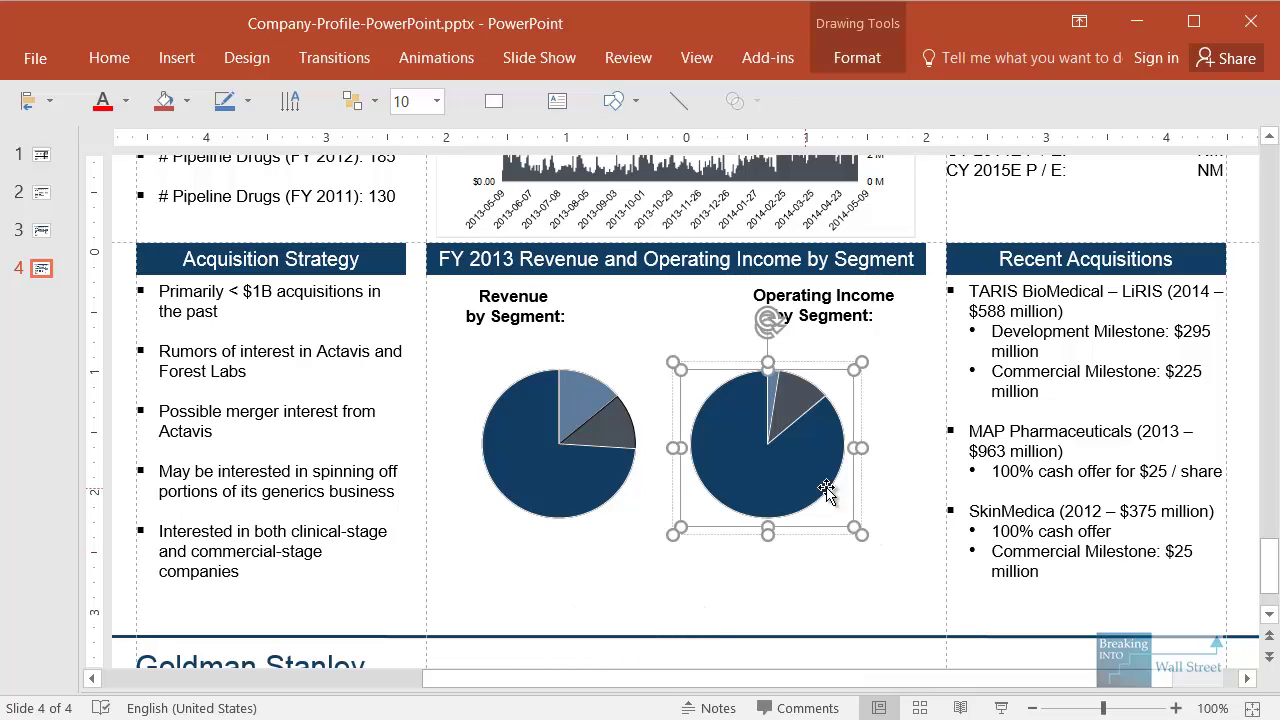
left_click(930, 508)
Step: Select the grouped Revenue pie, the Operating Income pie and the segment title together
left_click(608, 432)
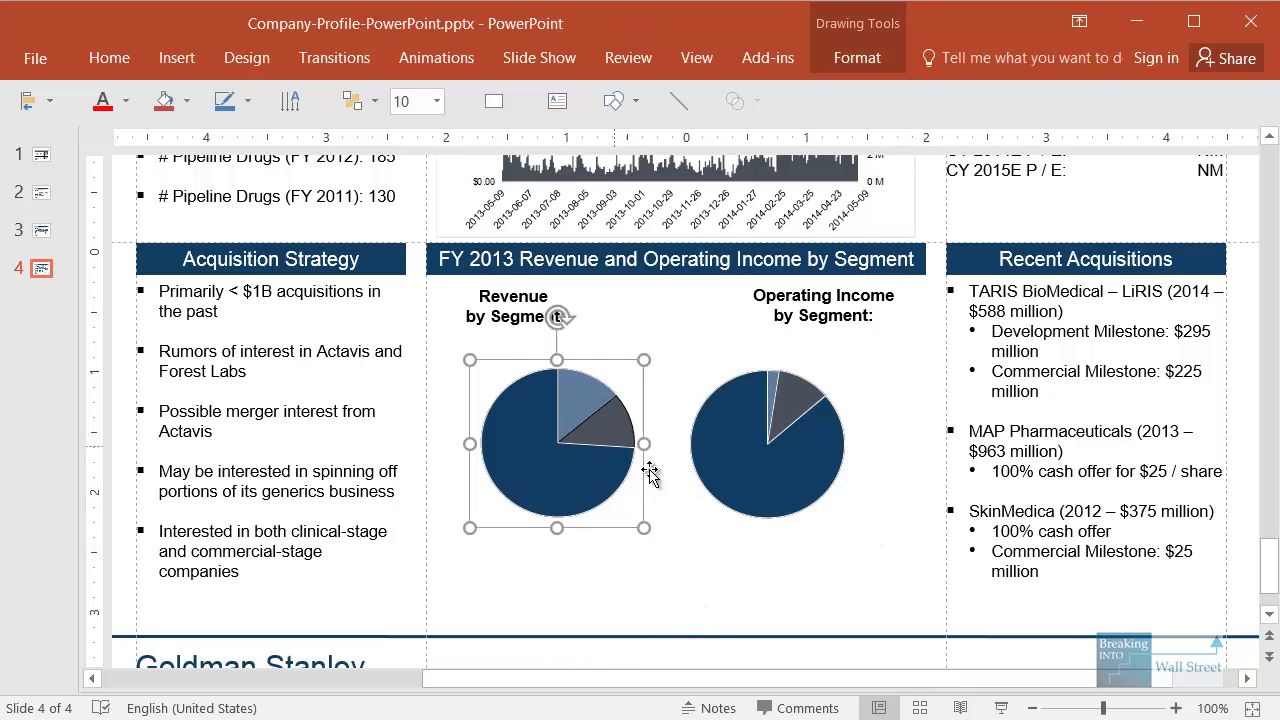
left_click(716, 578)
left_click(591, 449)
left_click(760, 436, "shift")
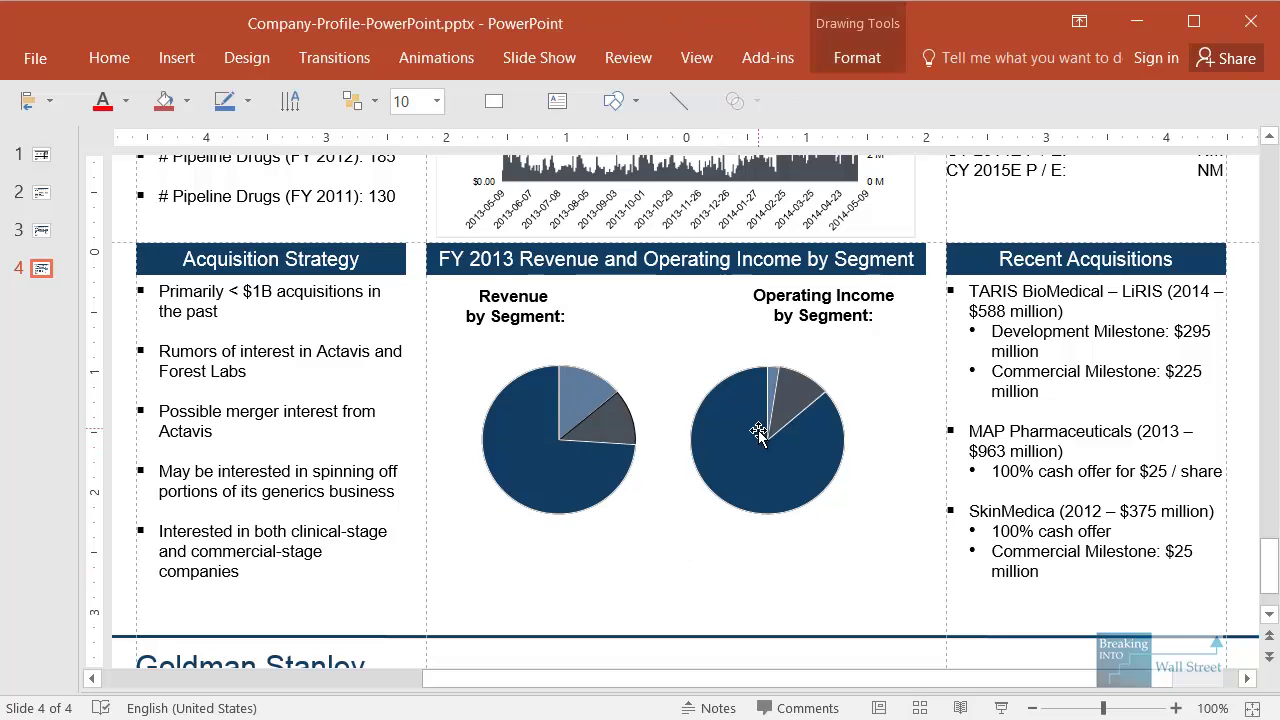
left_click(662, 268, "shift")
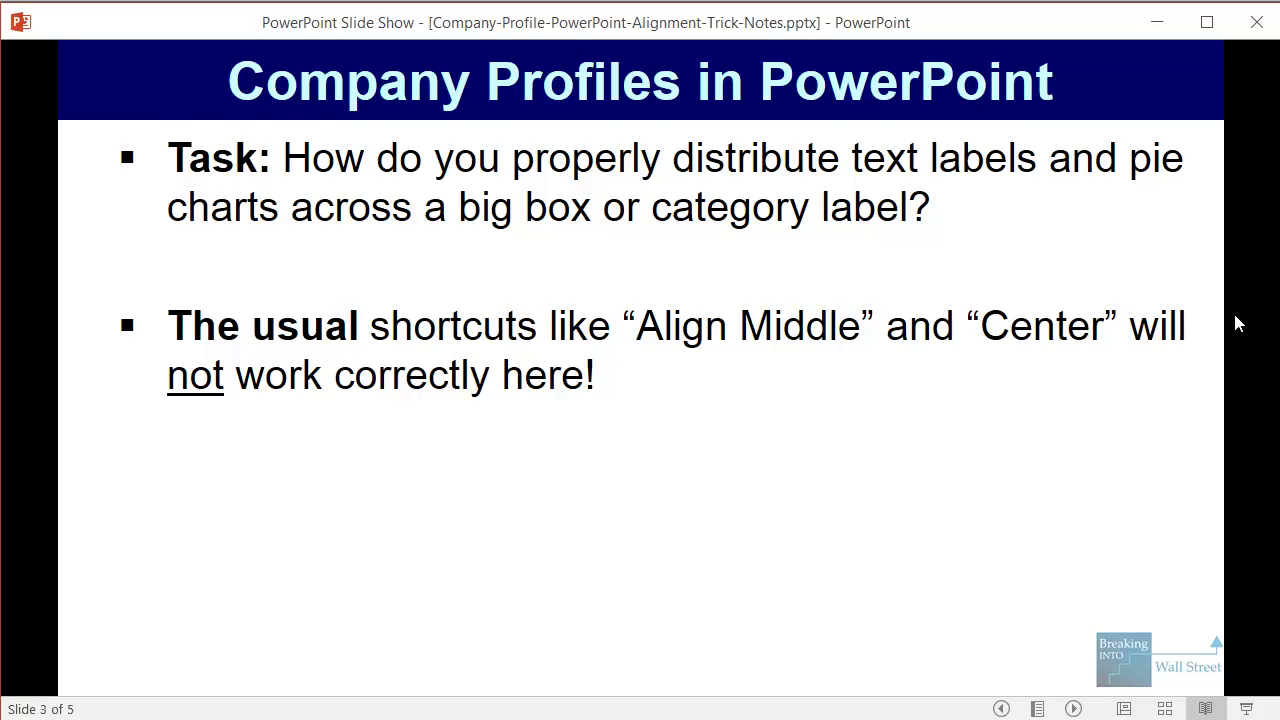
Step: Advance the notes slideshow to show slide 3's third bullet about lacking an alignment reference frame
key("Right")
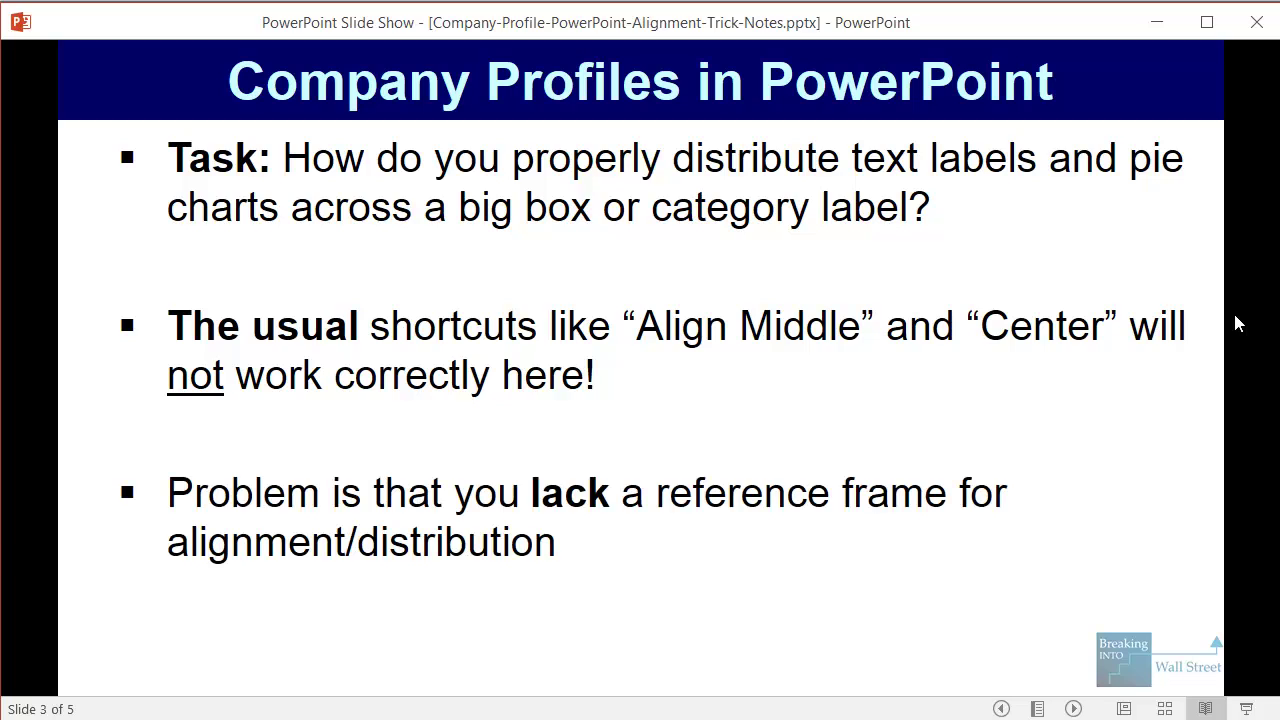